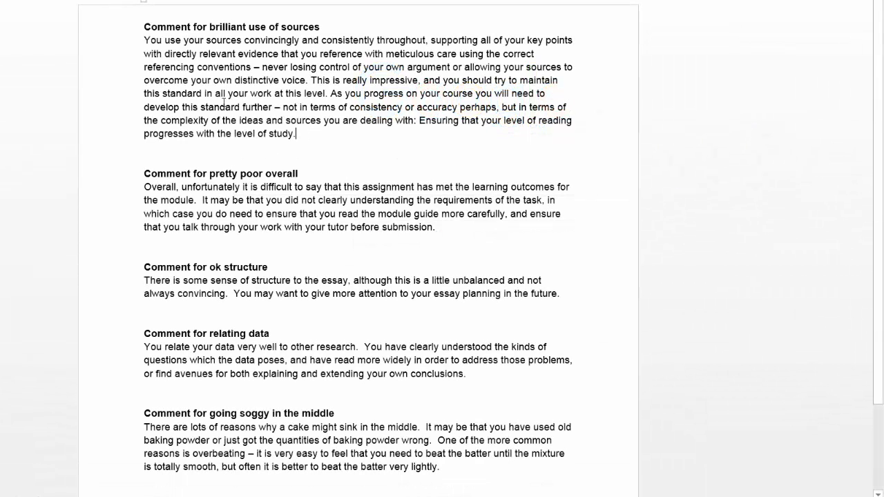
Copy the paragraph under "Comment for brilliant use of sources" from Word and paste it into the General Comments text in Turnitin.
{"action": "triple_click", "coordinate": [164, 61]}
{"action": "right_click", "coordinate": [163, 61]}
{"action": "left_click", "coordinate": [188, 81]}
{"action": "key", "text": "alt+Tab"}
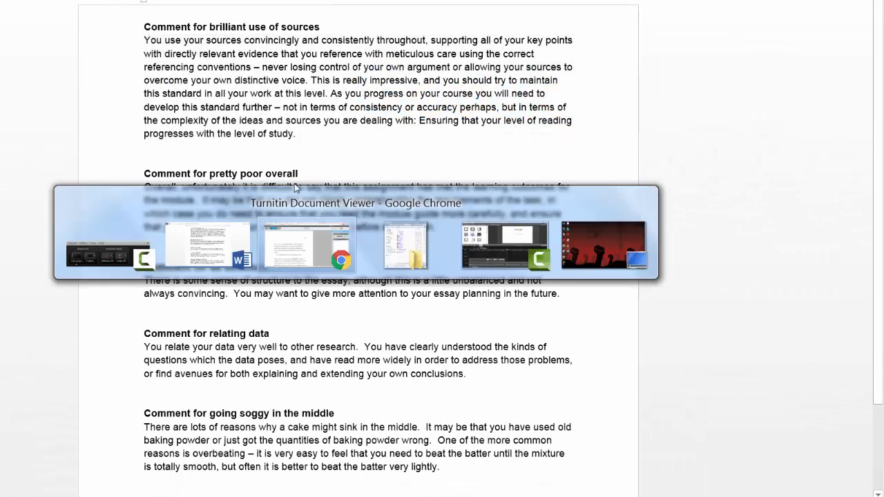
{"action": "right_click", "coordinate": [742, 218]}
{"action": "left_click", "coordinate": [757, 298]}
Copy the "Comment for pretty poor overall" paragraph from Word and paste it into the General Comments text in Turnitin.
{"action": "key", "text": "alt+Tab"}
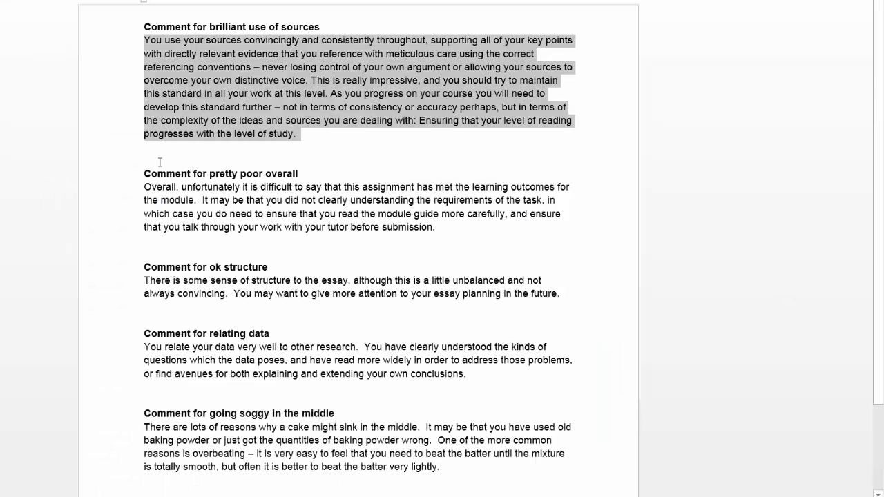
{"action": "triple_click", "coordinate": [145, 188]}
{"action": "right_click", "coordinate": [389, 218]}
{"action": "left_click", "coordinate": [450, 241]}
{"action": "key", "text": "alt+Tab"}
{"action": "right_click", "coordinate": [701, 174]}
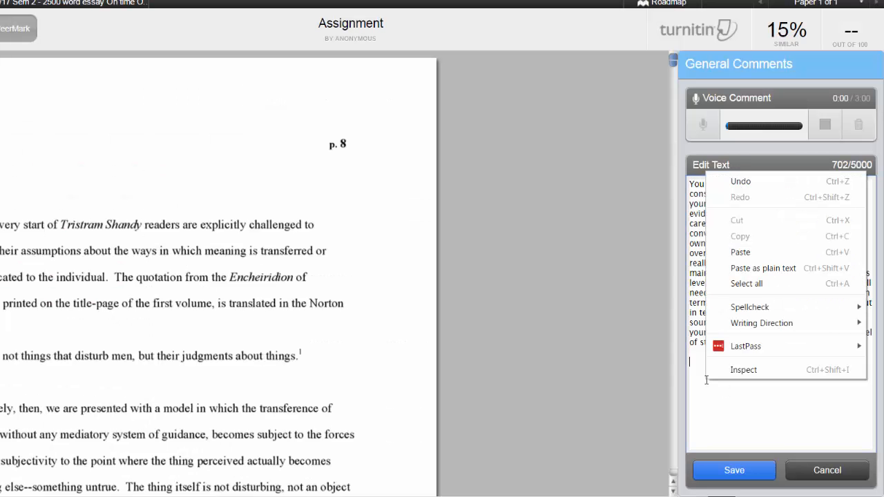
{"action": "left_click", "coordinate": [733, 261]}
Copy the "Comment for going soggy in the middle" paragraph from Word and paste it into the General Comments text in Turnitin.
{"action": "key", "text": "alt+Tab"}
{"action": "left_click_drag", "start_coordinate": [145, 427], "coordinate": [439, 468]}
{"action": "right_click", "coordinate": [358, 453]}
{"action": "left_click", "coordinate": [442, 280]}
{"action": "key", "text": "alt+Tab"}
{"action": "right_click", "coordinate": [695, 222]}
{"action": "left_click", "coordinate": [734, 311]}
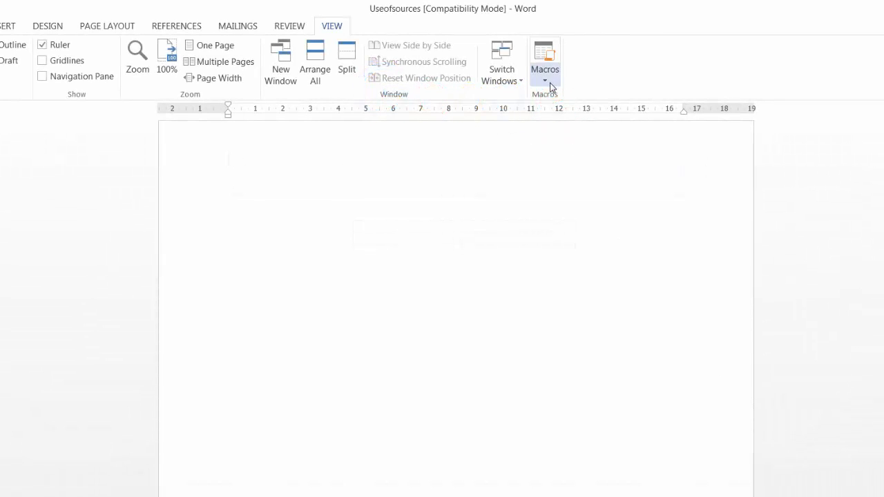
Run the Sources macro in the blank Useofsources document in Word.
{"action": "left_click", "coordinate": [545, 79]}
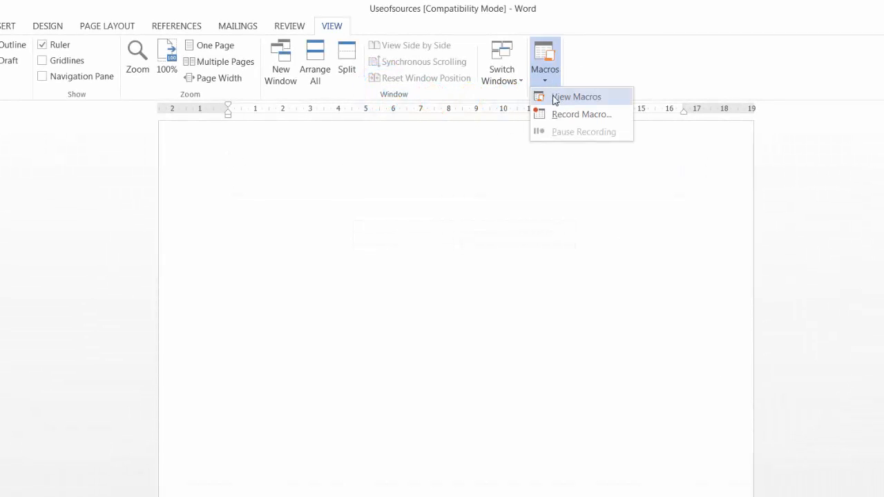
{"action": "left_click", "coordinate": [555, 100]}
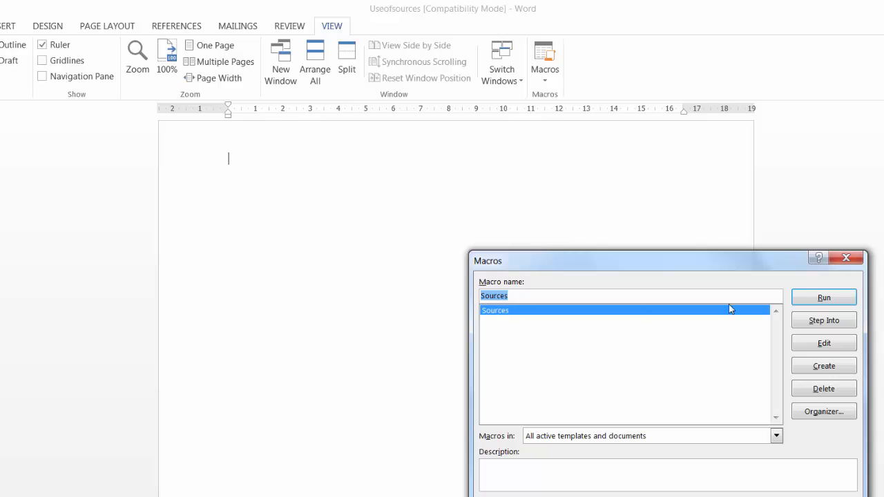
{"action": "left_click", "coordinate": [824, 298]}
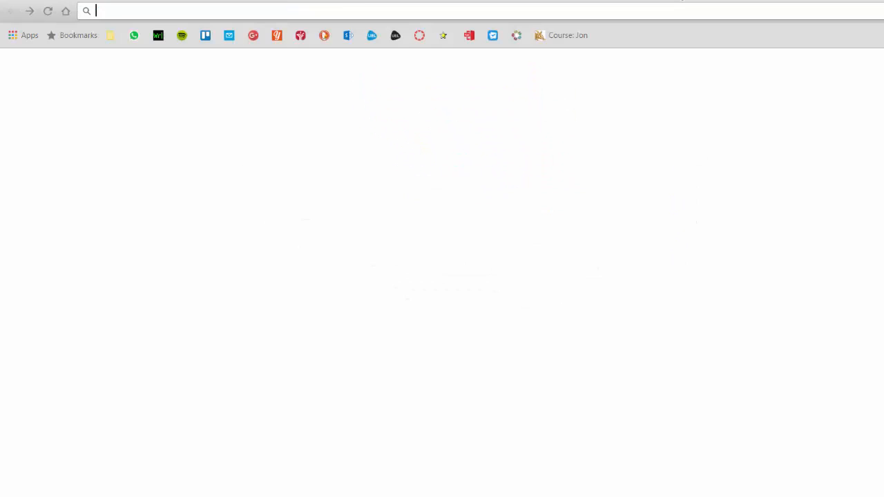
In Chrome, search Google for "chrome web store" and open the Chrome Web Store Extensions page.
{"action": "left_click", "coordinate": [38, 34]}
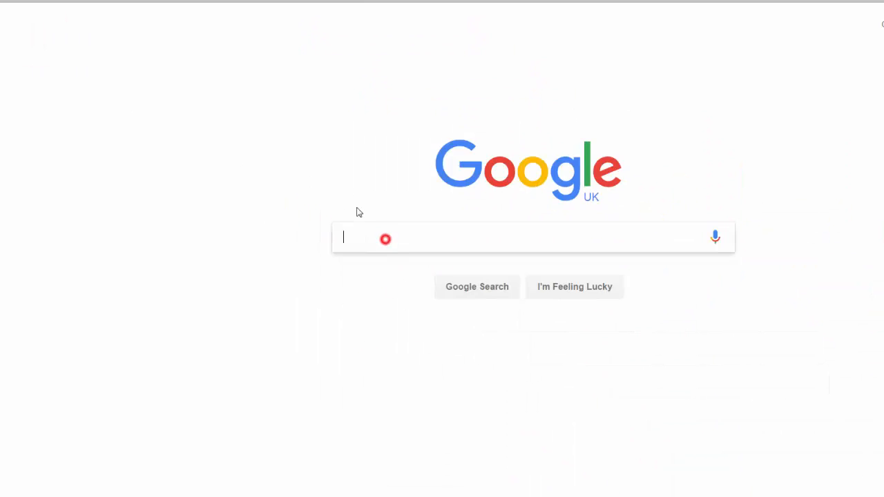
{"action": "type", "text": "chrome web store"}
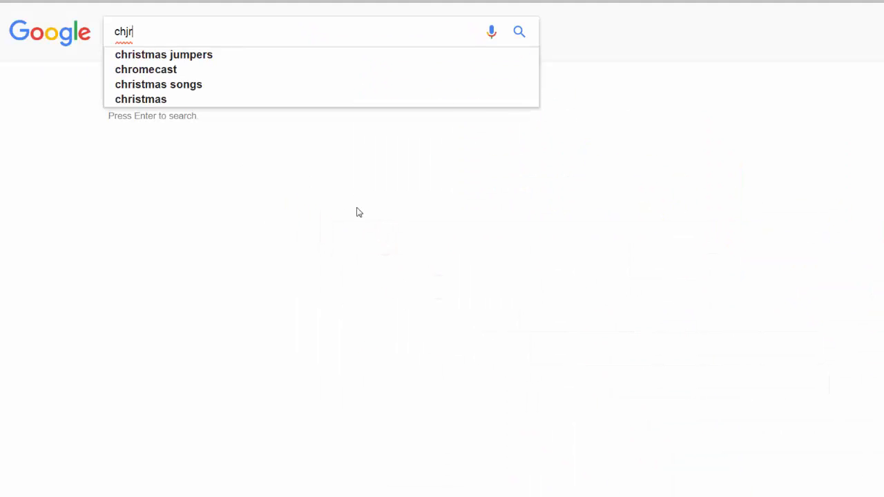
{"action": "key", "text": "Return"}
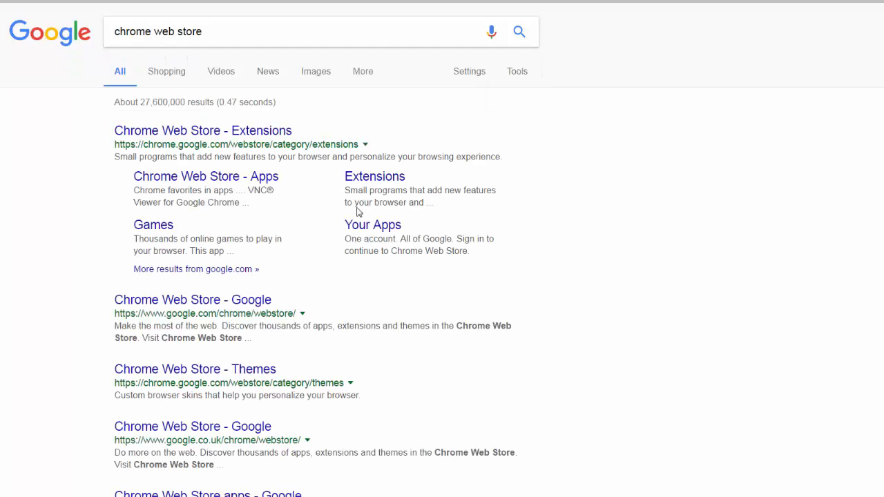
{"action": "left_click", "coordinate": [236, 131]}
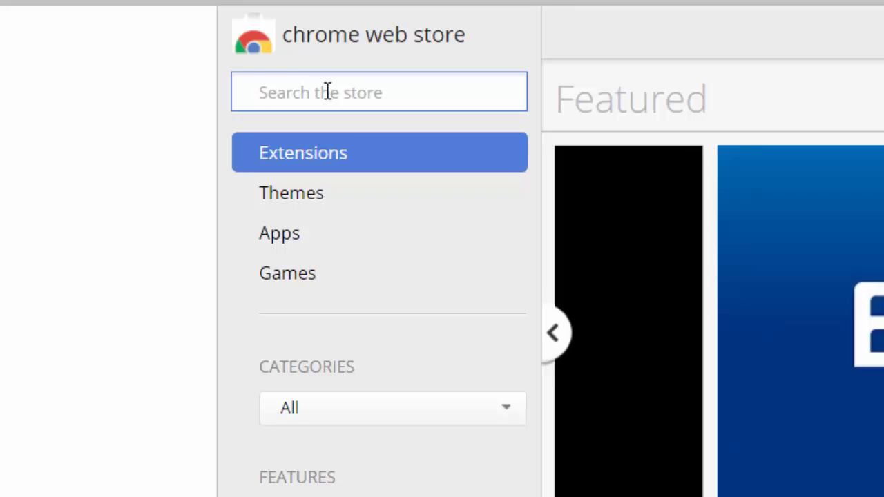
Search the Chrome Web Store for "text expander".
{"action": "type", "text": "t"}
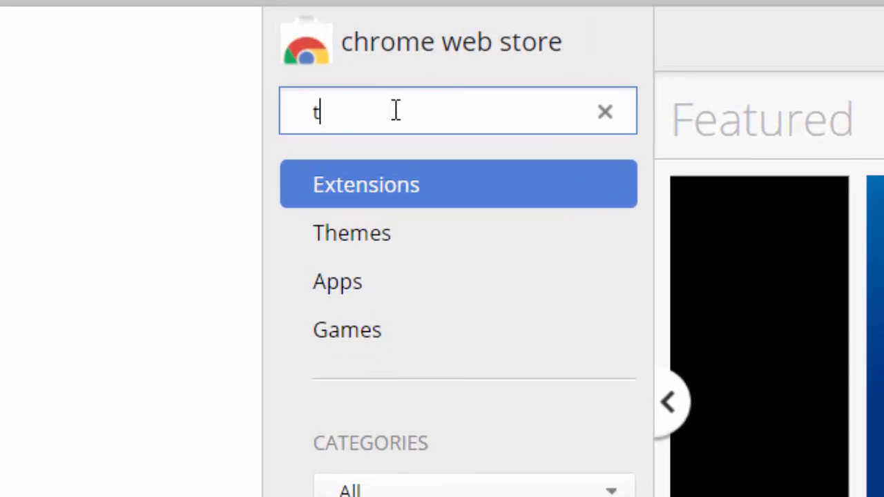
{"action": "type", "text": "ext expander"}
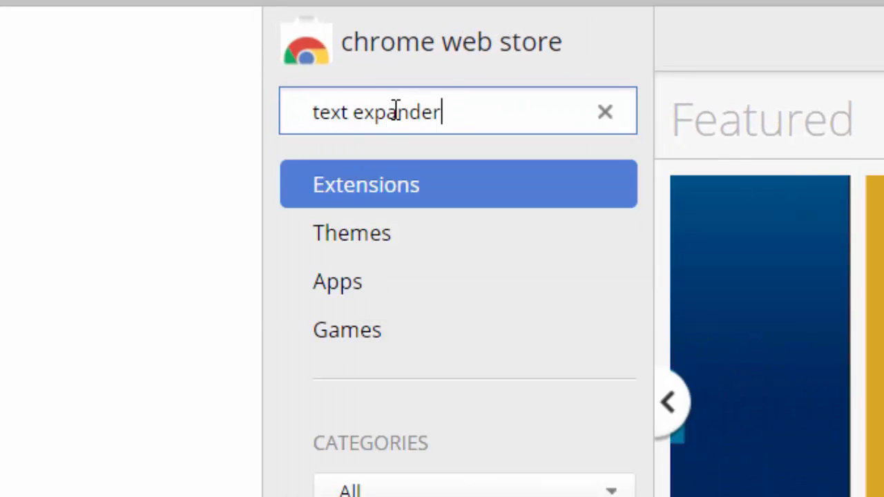
{"action": "key", "text": "Return"}
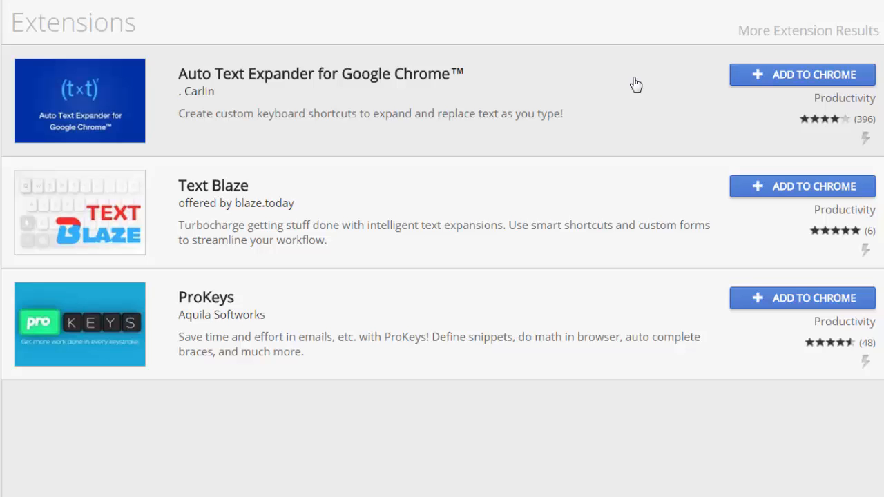
Install the Auto Text Expander for Google Chrome extension and open its page of shortcuts and expansions.
{"action": "left_click", "coordinate": [778, 79]}
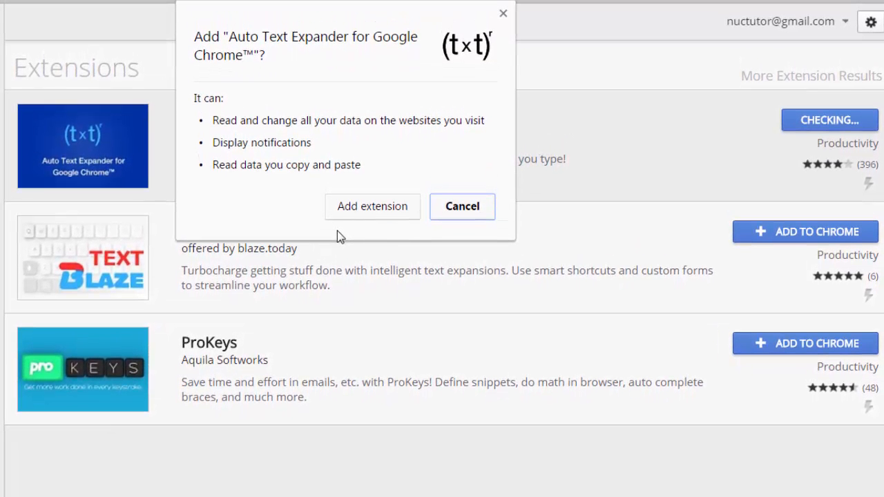
{"action": "left_click", "coordinate": [373, 207]}
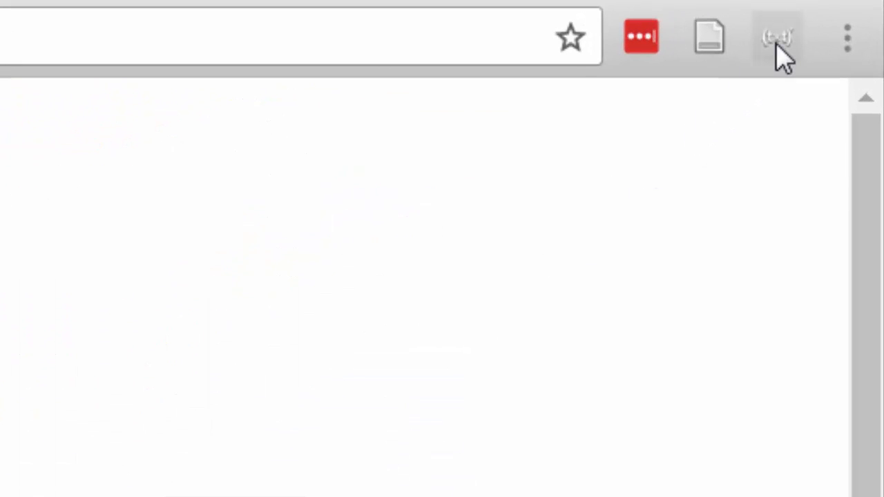
{"action": "left_click", "coordinate": [778, 38]}
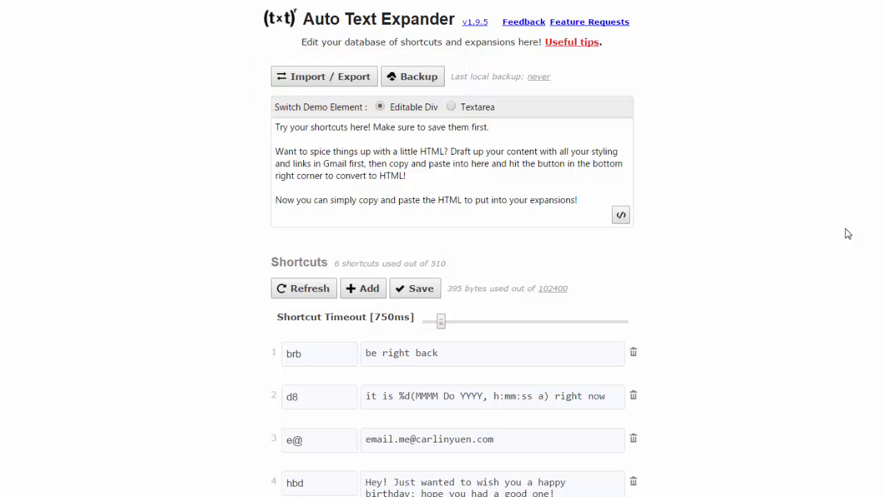
{"action": "scroll", "coordinate": [846, 229], "scroll_direction": "down", "scroll_amount": 2}
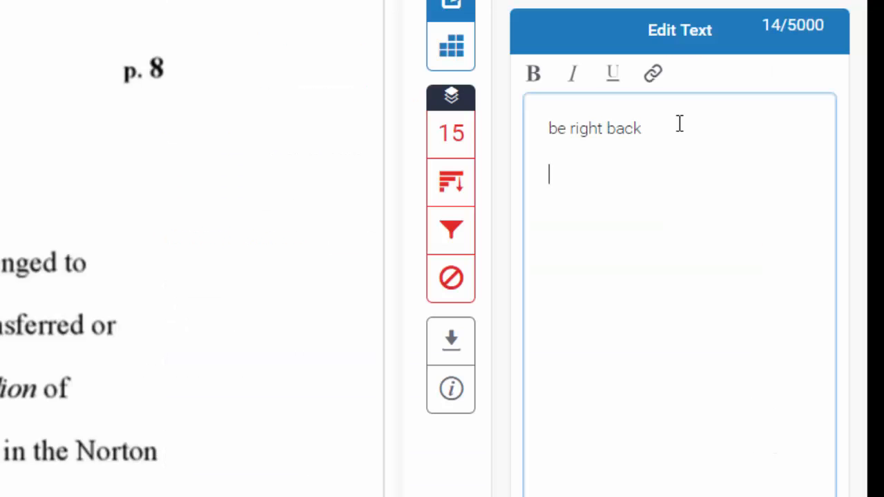
Try the "hbd" shortcut on a new line of the Turnitin text comment, below "be right back".
{"action": "type", "text": "hbd"}
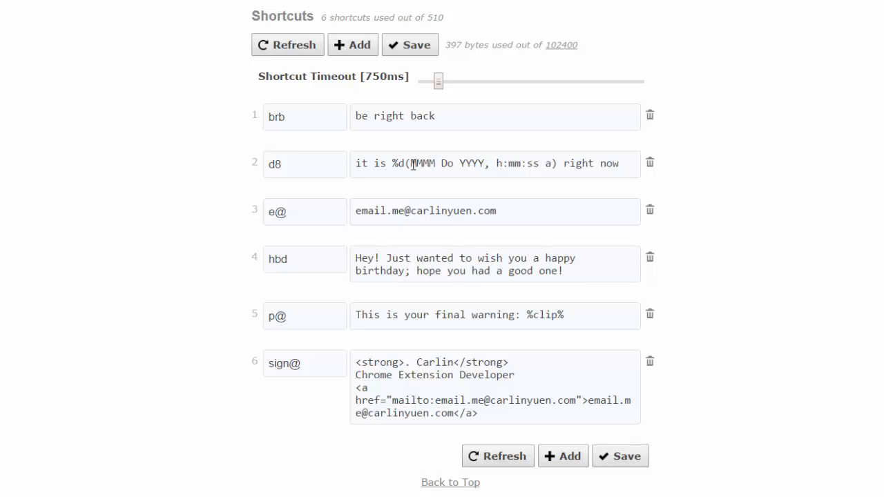
Try a shortcut timeout of 10000 ms in Auto Text Expander, then set it to 710 ms.
{"action": "left_click_drag", "start_coordinate": [440, 81], "coordinate": [658, 88]}
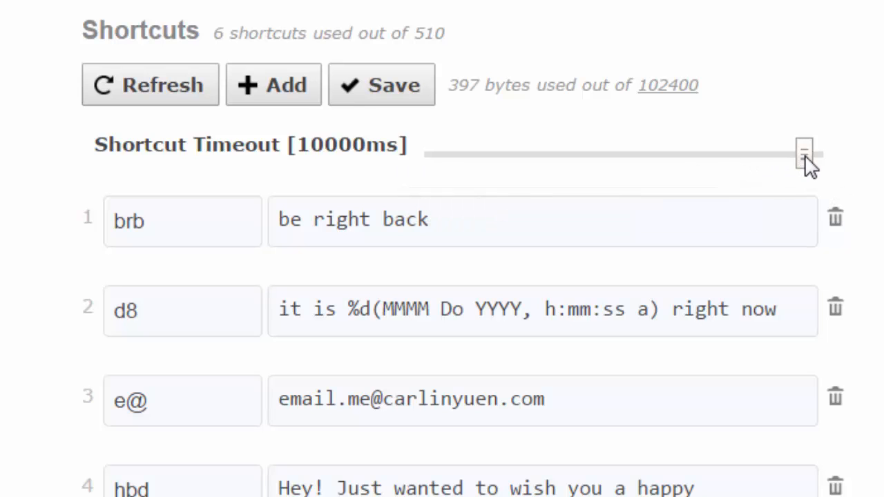
{"action": "left_click_drag", "start_coordinate": [805, 158], "coordinate": [434, 168]}
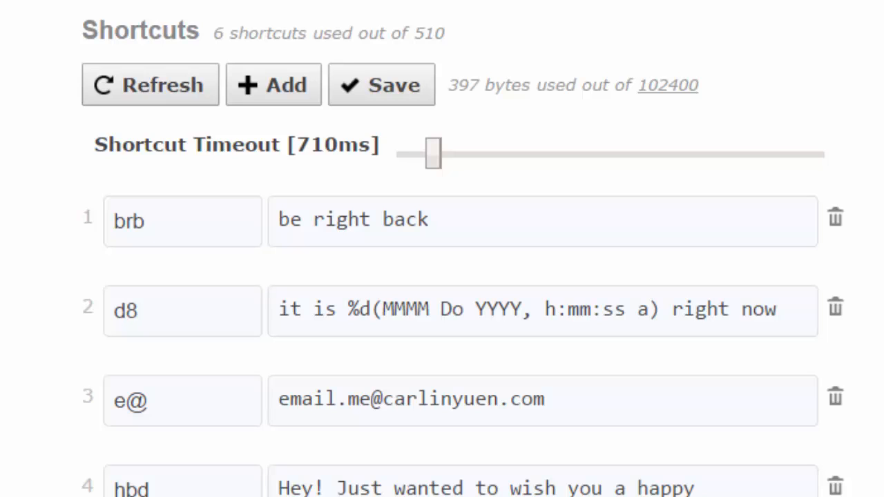
Delete all six default shortcuts: brb, d8, e@, hbd, p@ and sign@.
{"action": "left_click", "coordinate": [836, 217]}
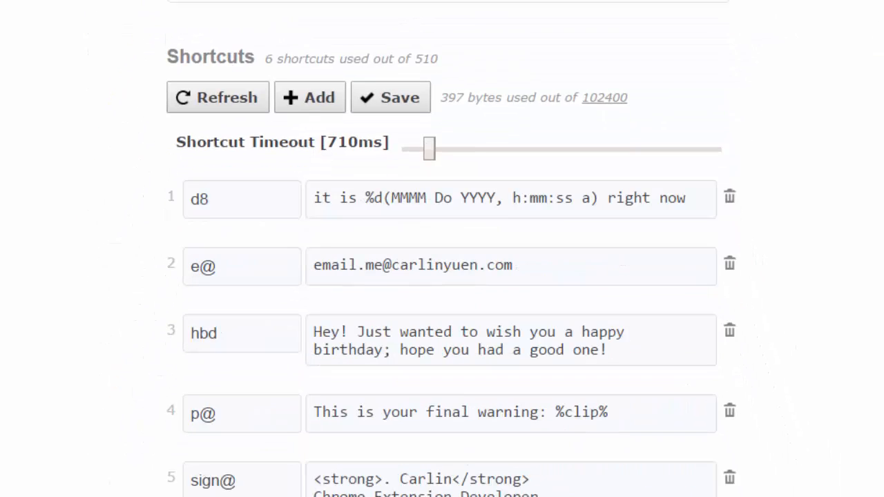
{"action": "left_click", "coordinate": [724, 184]}
{"action": "left_click", "coordinate": [724, 183]}
{"action": "left_click", "coordinate": [726, 182]}
{"action": "left_click", "coordinate": [735, 183]}
{"action": "left_click", "coordinate": [735, 181]}
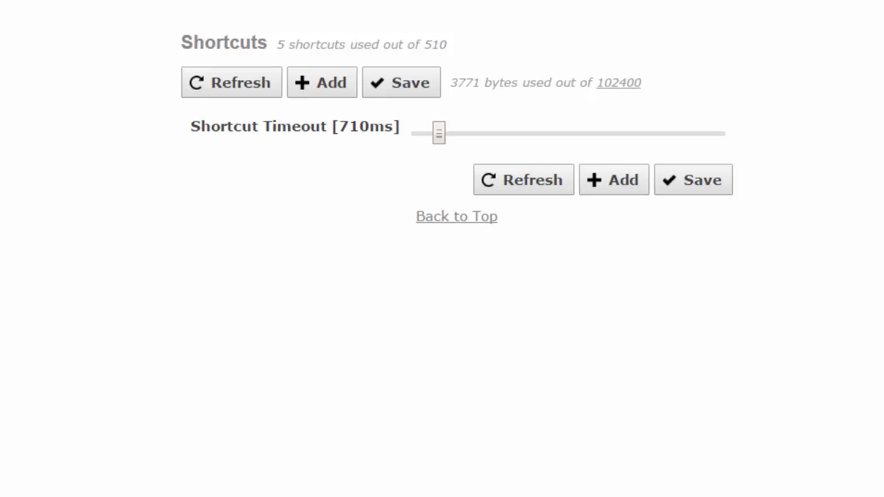
Add the shortcut "italics" with the expanded text "please remember to put book titles in italics".
{"action": "left_click", "coordinate": [322, 91]}
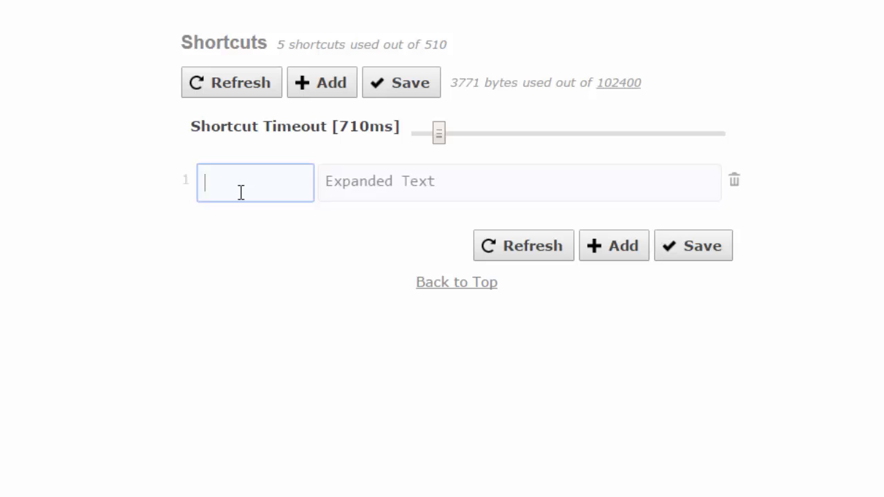
{"action": "type", "text": "italics"}
{"action": "key", "text": "Tab"}
{"action": "type", "text": "please remember to put book titles in italics"}
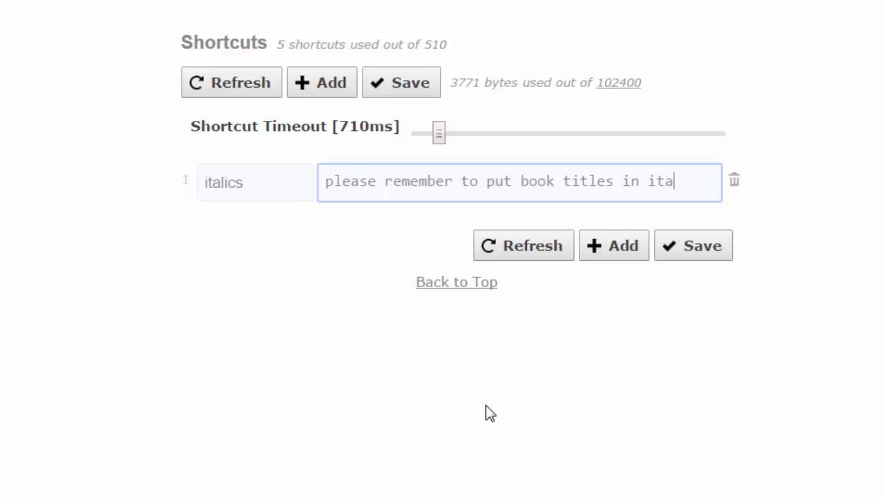
Add the shortcut "sorc" expanding to "You really need to support your points with a wider and more appropriate range of sources" and save the shortcuts.
{"action": "left_click", "coordinate": [622, 243]}
{"action": "type", "text": "sorc"}
{"action": "key", "text": "Tab"}
{"action": "type", "text": "You really "}
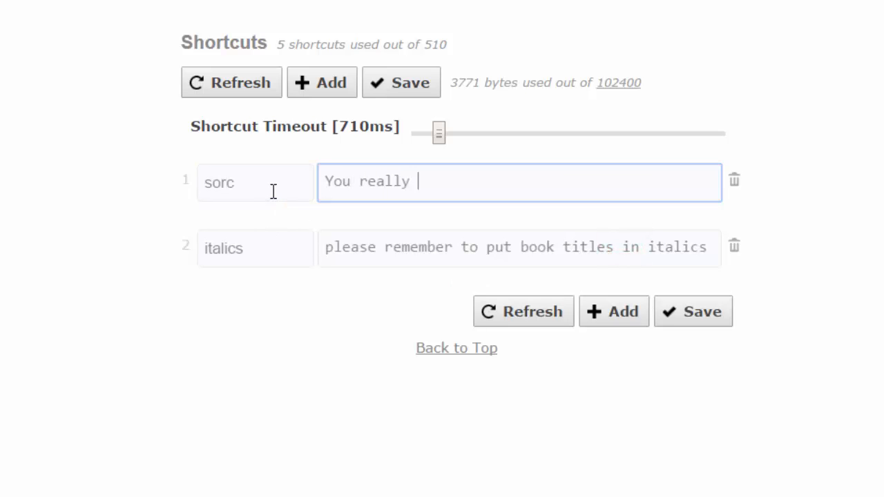
{"action": "type", "text": "need to support your points with a wider and more appro"}
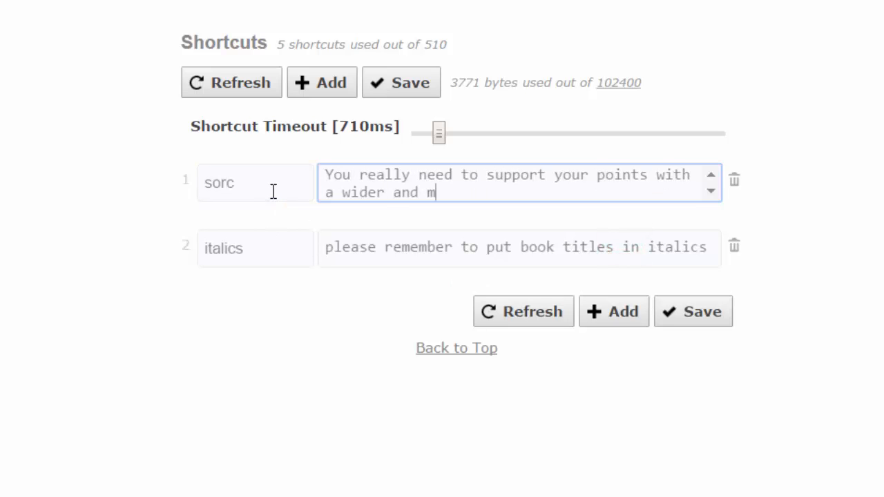
{"action": "type", "text": "priate range of sources"}
{"action": "left_click", "coordinate": [684, 319]}
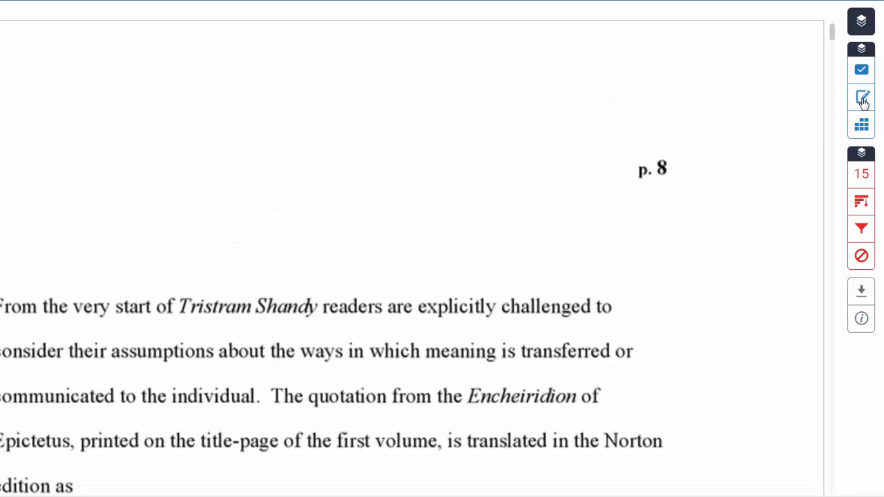
In Turnitin's Feedback Summary, write a text comment praising convincing, consistent source use, directly relevant evidence for key points, and meticulous referencing using the correct conventions.
{"action": "left_click", "coordinate": [863, 100]}
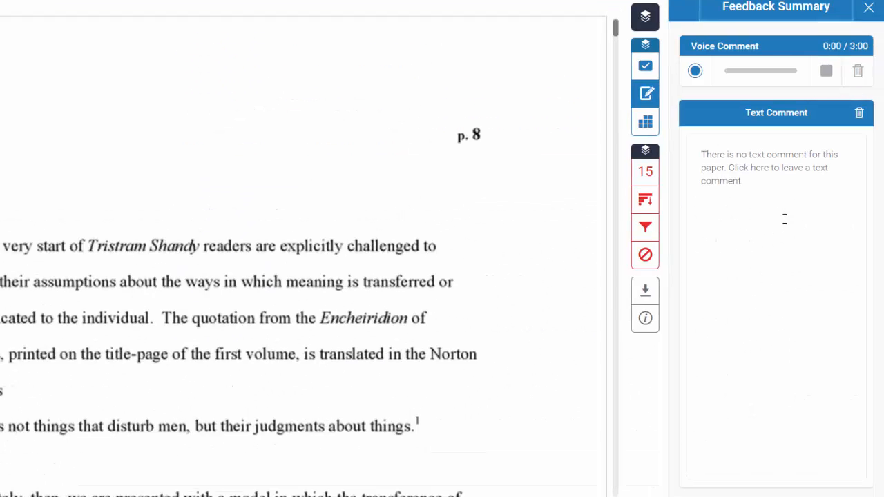
{"action": "left_click", "coordinate": [784, 219]}
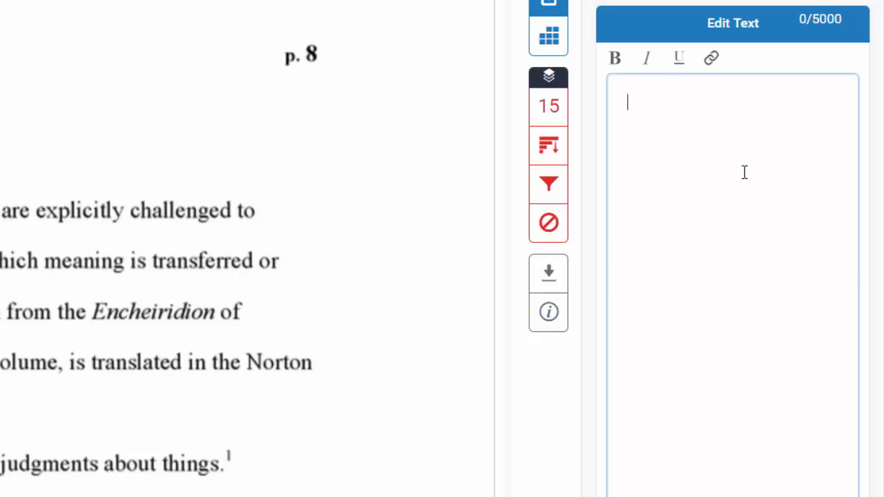
{"action": "type", "text": "You use your sources convincingly an"}
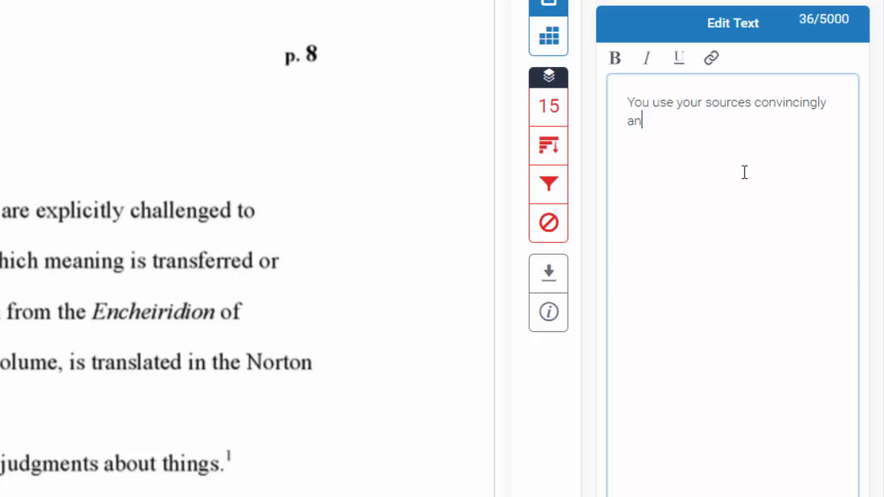
{"action": "type", "text": "d consistently throughout, supporting all of y"}
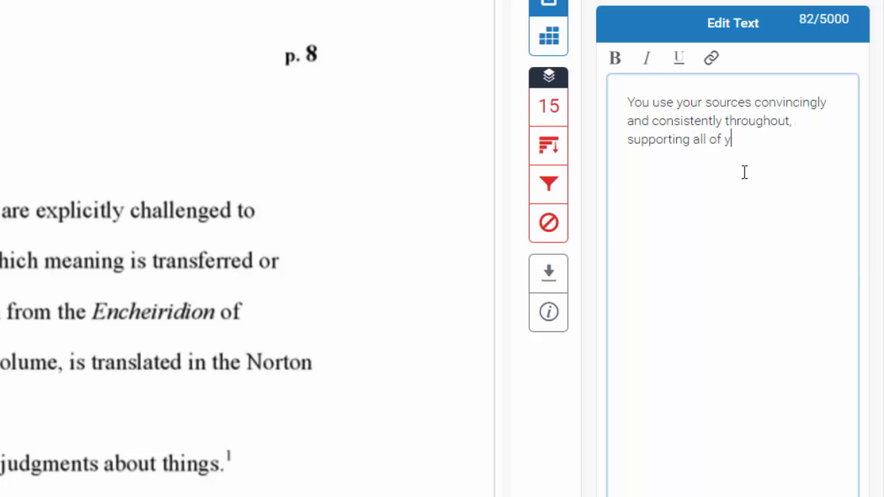
{"action": "type", "text": "our key points with directly relevent "}
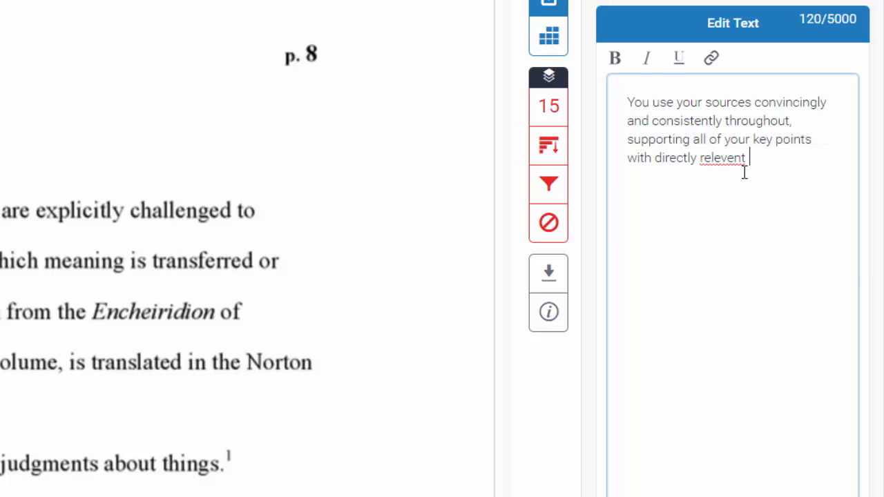
{"action": "type", "text": "evidence that you reference with me"}
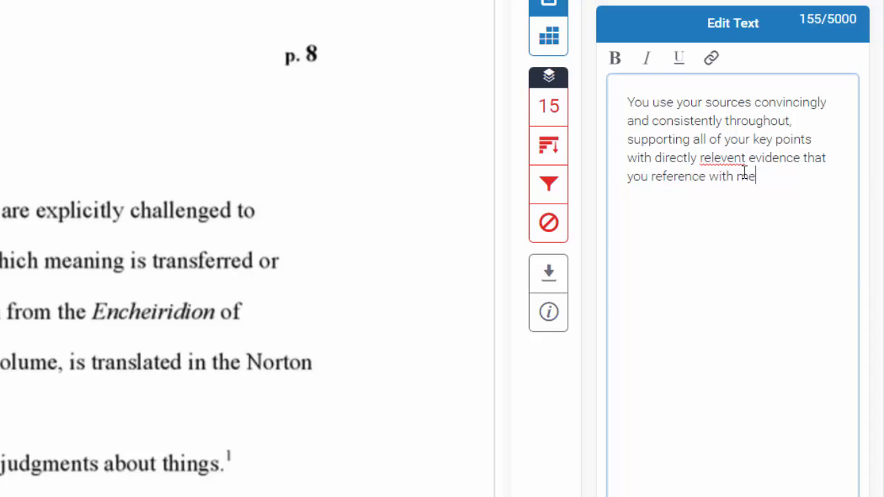
{"action": "type", "text": "ticulous care using the correct referencing conventions."}
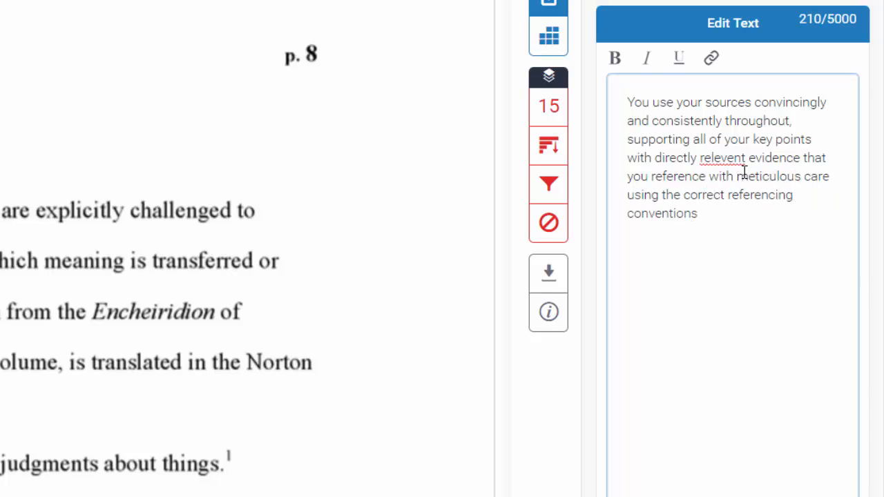
Correct the misspelled word "relevent" to "relevant" and end the comment's last sentence with a full stop.
{"action": "right_click", "coordinate": [731, 158]}
{"action": "left_click", "coordinate": [664, 148]}
{"action": "left_click", "coordinate": [726, 217]}
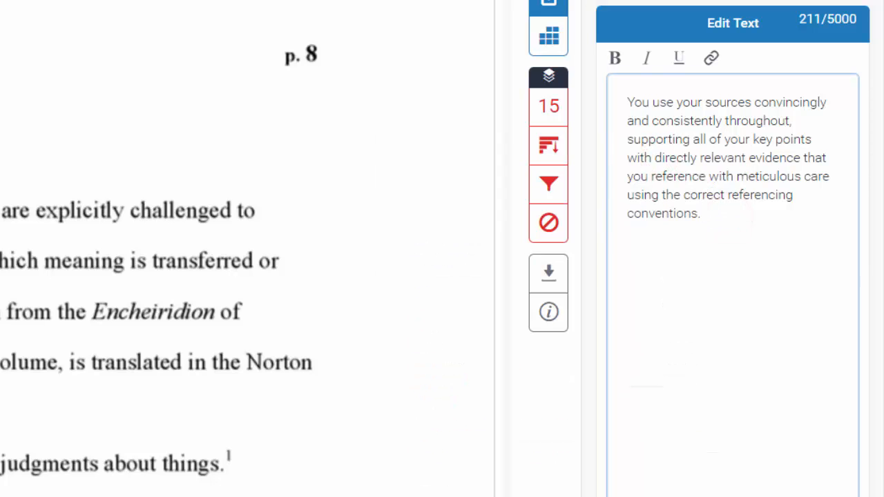
Replace the comment with one regretting the lack of evidence and stressing that correctly referencing appropriate sources is essential at this level of study.
{"action": "key", "text": "ctrl+a"}
{"action": "key", "text": "BackSpace"}
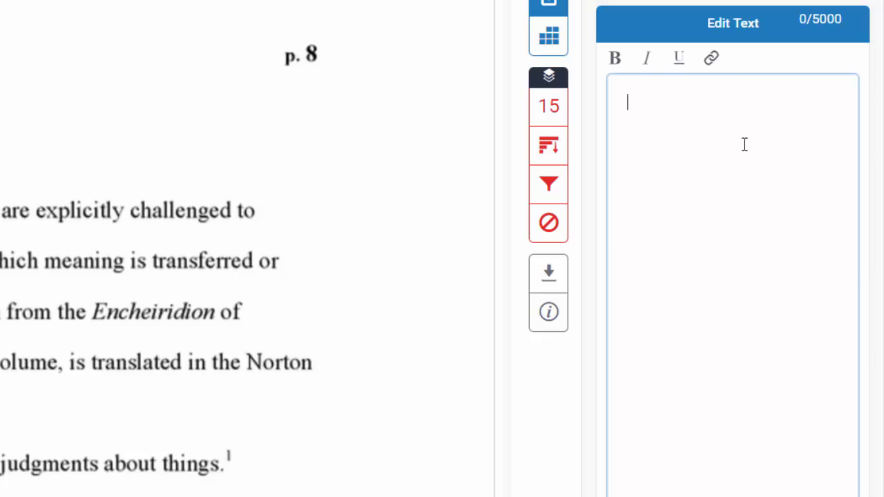
{"action": "type", "text": "It is a shame that you have not used "}
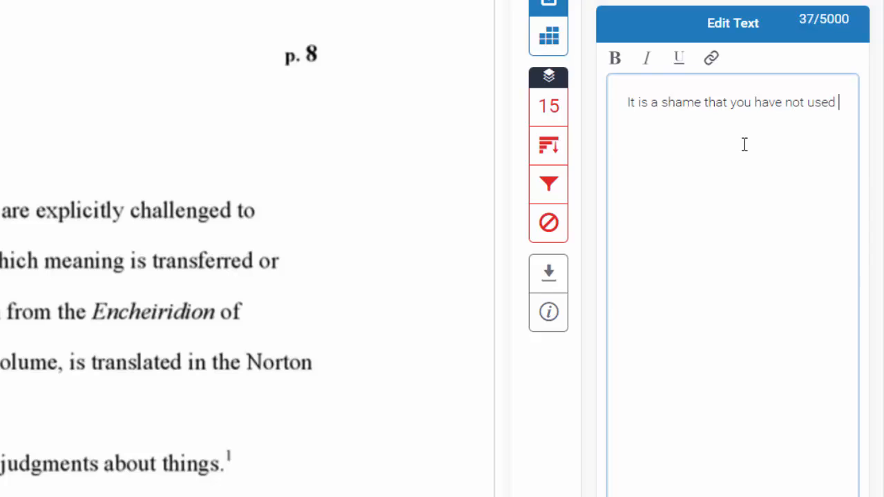
{"action": "type", "text": "any evidence to support the points in your essay.  Thee supporting of"}
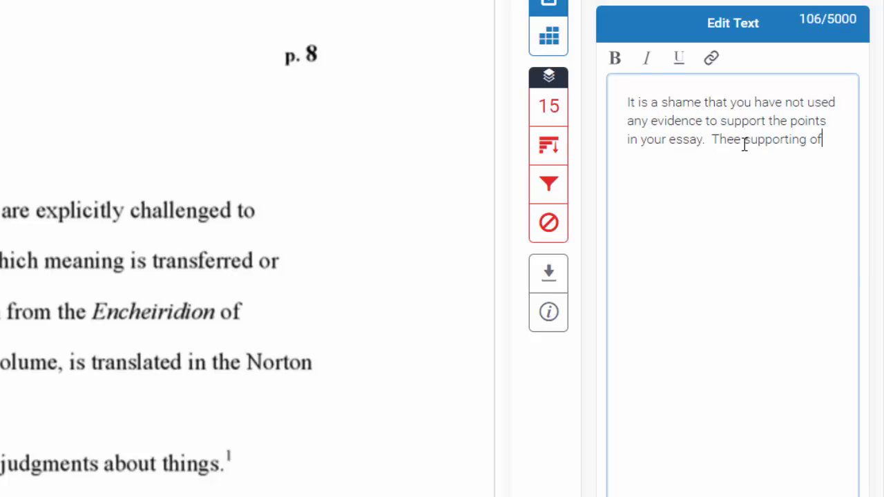
{"action": "type", "text": " your points by referencing appropriate"}
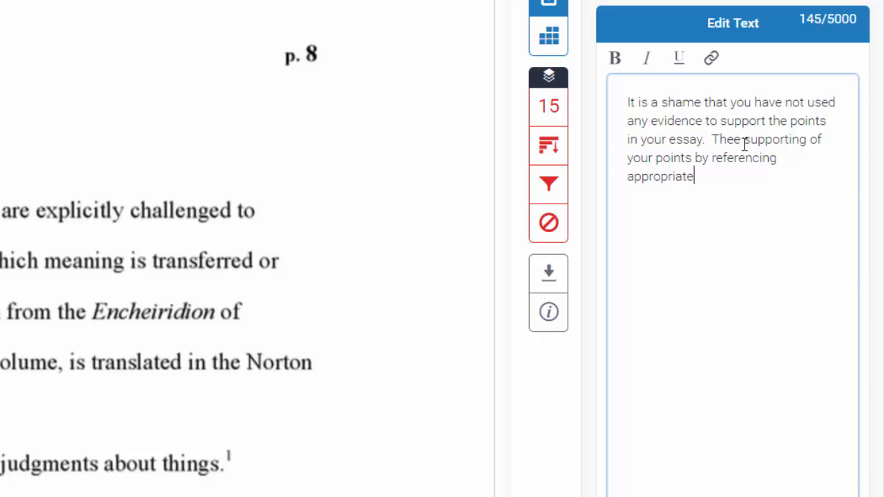
{"action": "type", "text": " sources, using the correct referencing conventions, is someth"}
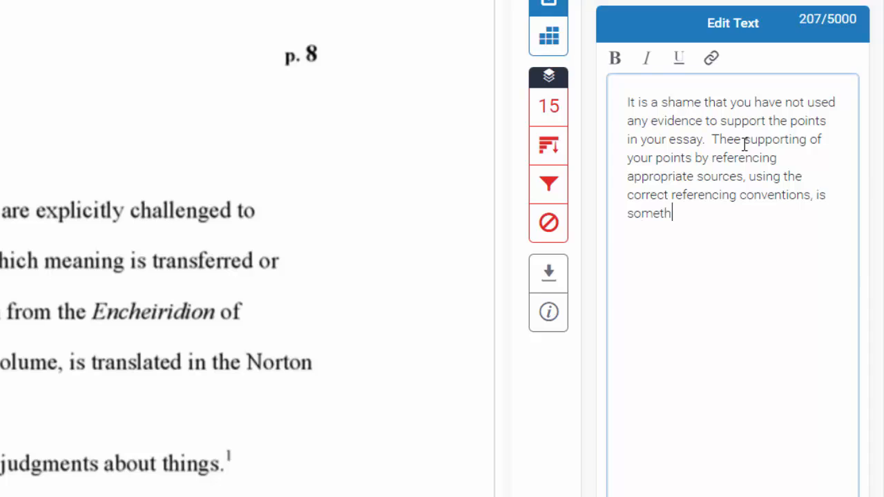
{"action": "type", "text": "ing that is essential at this level"}
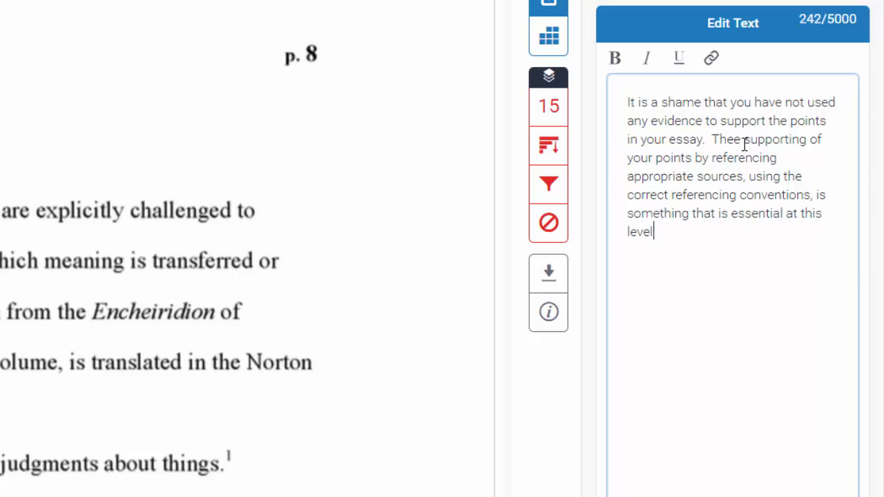
{"action": "type", "text": " of study and you will struggle unle"}
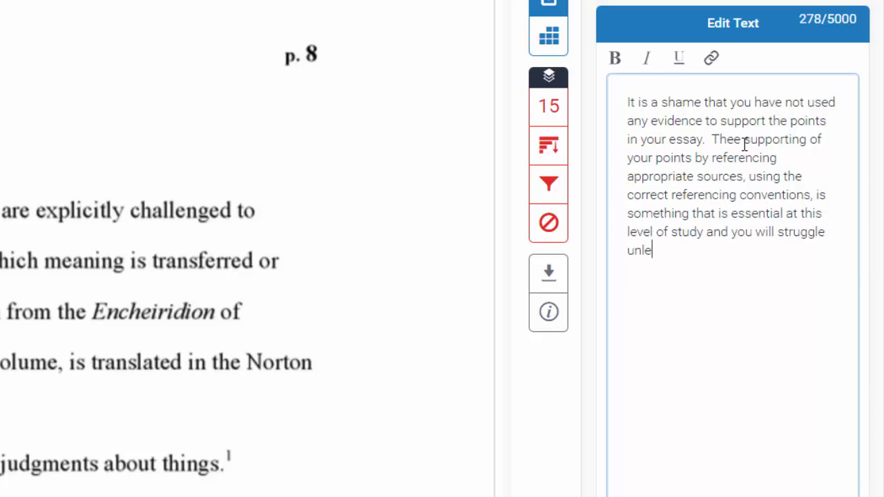
Continue the comment by urging the student to address this urgently and seek support to understand the expectations of academic writing more clearly.
{"action": "type", "text": "ss you address this issue urgently.  It is strongly recommended that you"}
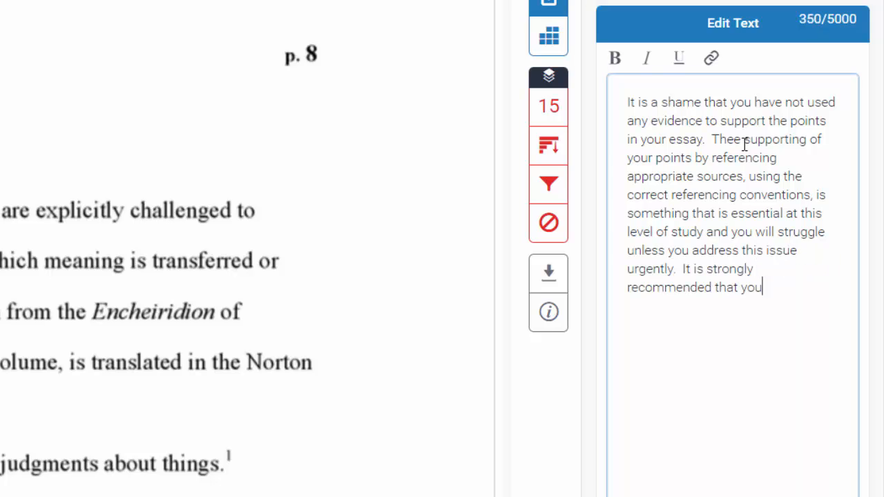
{"action": "type", "text": " seek urgent support to make sure you understand t"}
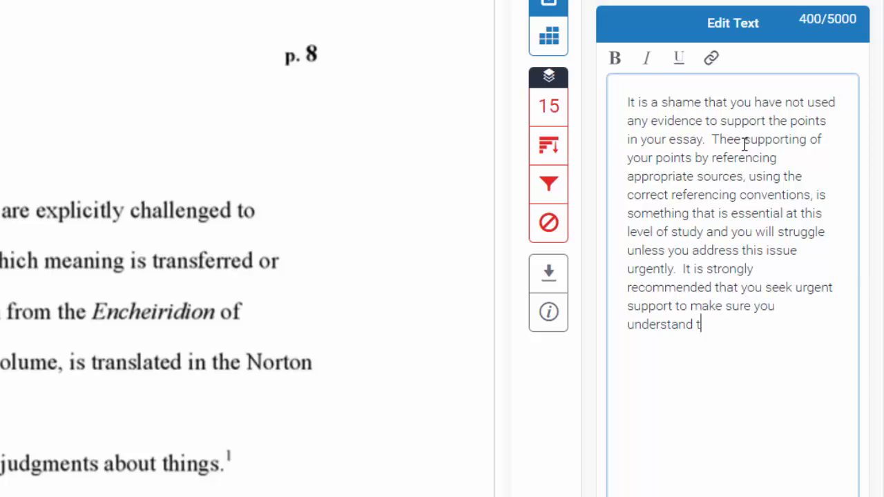
{"action": "type", "text": "he expectations of academic"}
{"action": "key", "text": "BackSpace"}
{"action": "key", "text": "BackSpace"}
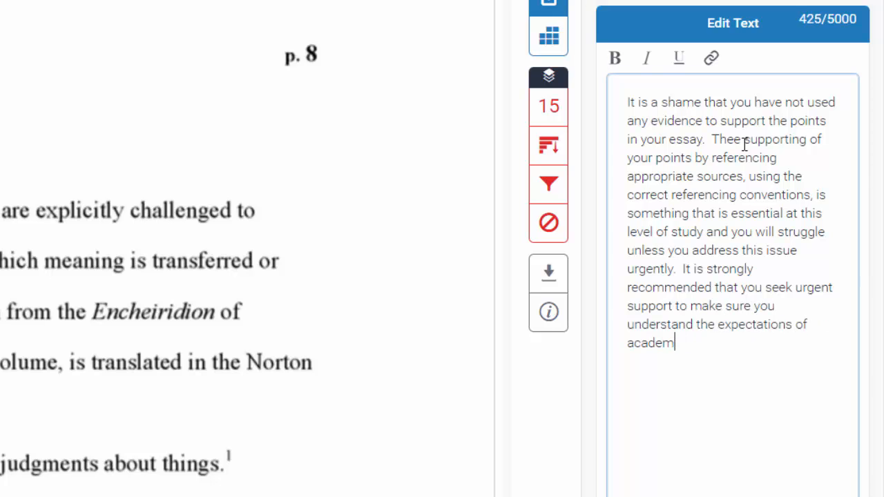
{"action": "type", "text": "ic writing more clearly."}
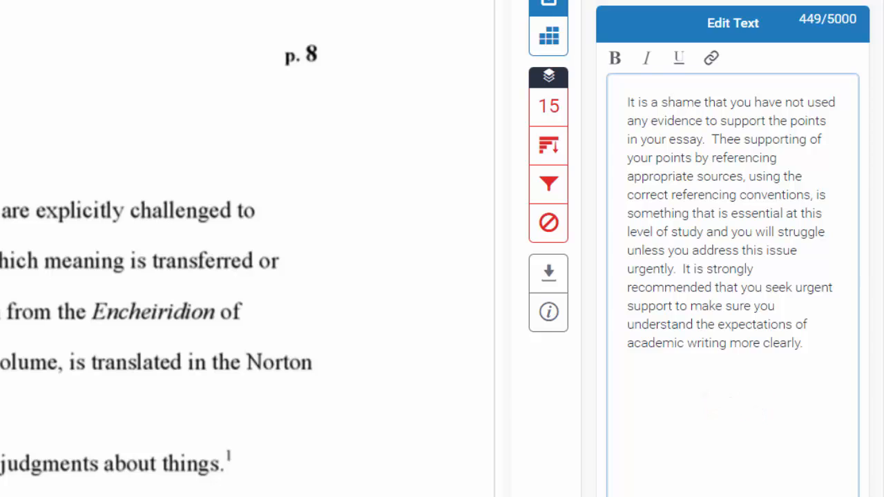
Replace the comment with one noting that some sources support the points but this should be done more consistently throughout the essay.
{"action": "key", "text": "ctrl+a"}
{"action": "type", "text": "You support "}
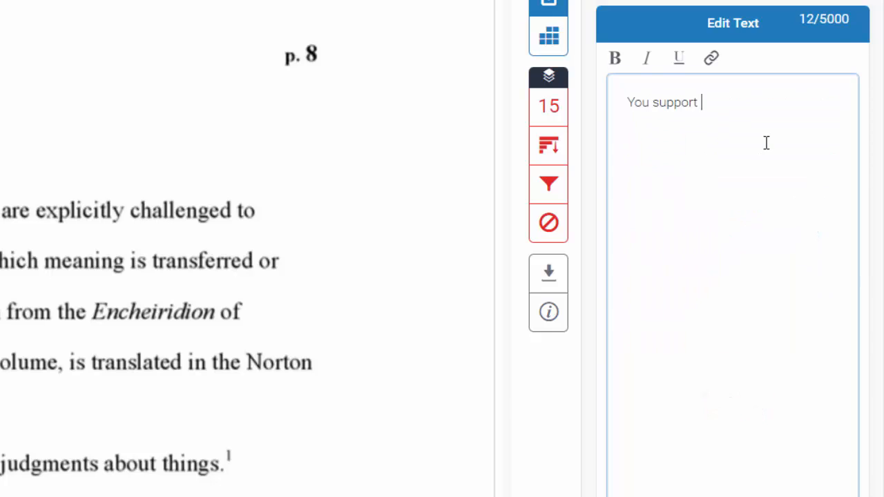
{"action": "type", "text": "your points with some sources, but it "}
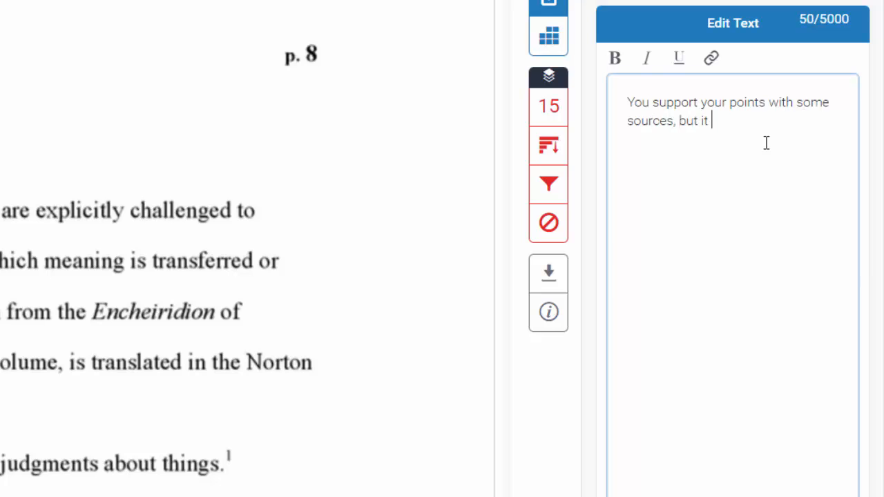
{"action": "type", "text": "would be a good idea for you to think "}
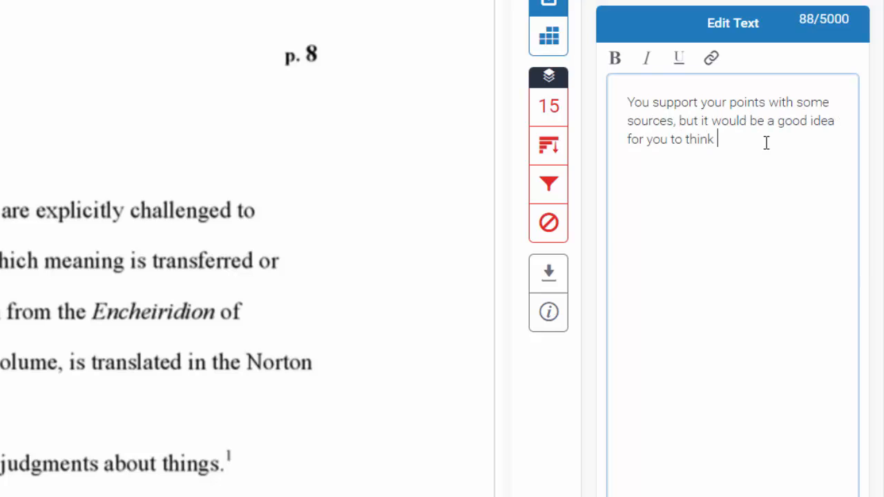
{"action": "type", "text": "about doing this more consistently"}
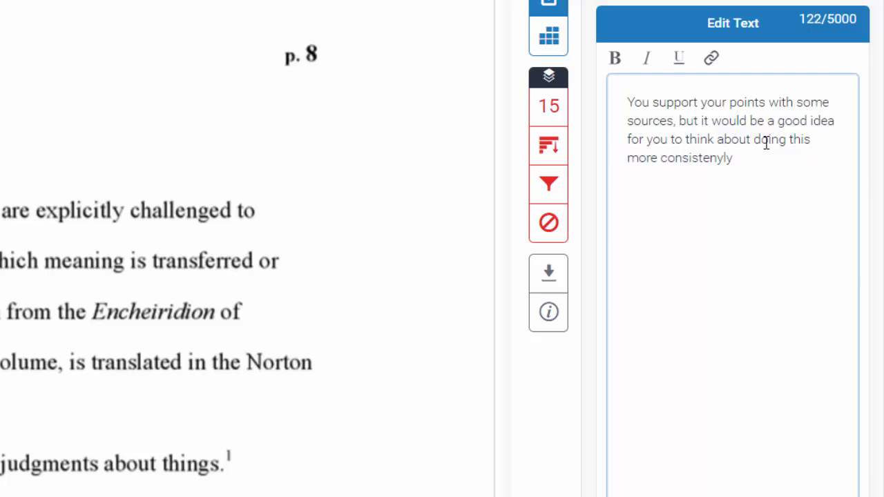
{"action": "key", "text": "BackSpace"}
{"action": "key", "text": "BackSpace"}
{"action": "type", "text": "ly throughout your essay.  Your ch"}
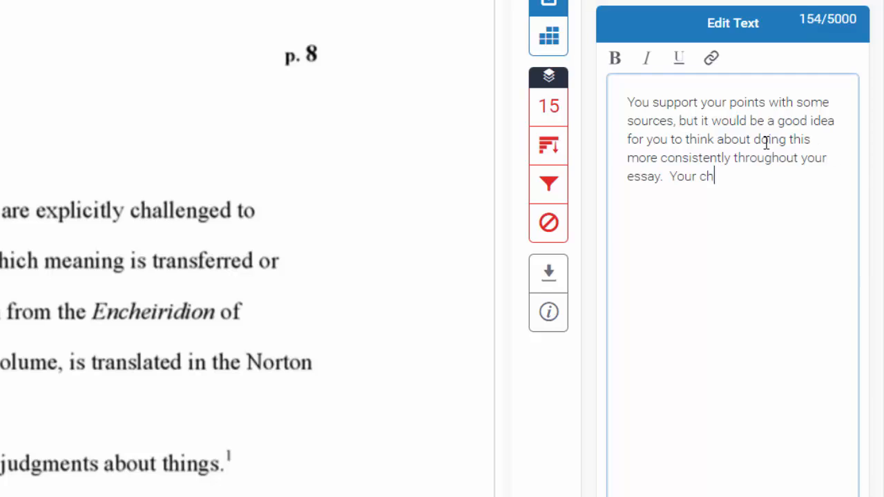
Add that the choice of sources might do with some work and that sources need to be appropriate to the level of study.
{"action": "type", "text": "oice of sources might do with some we"}
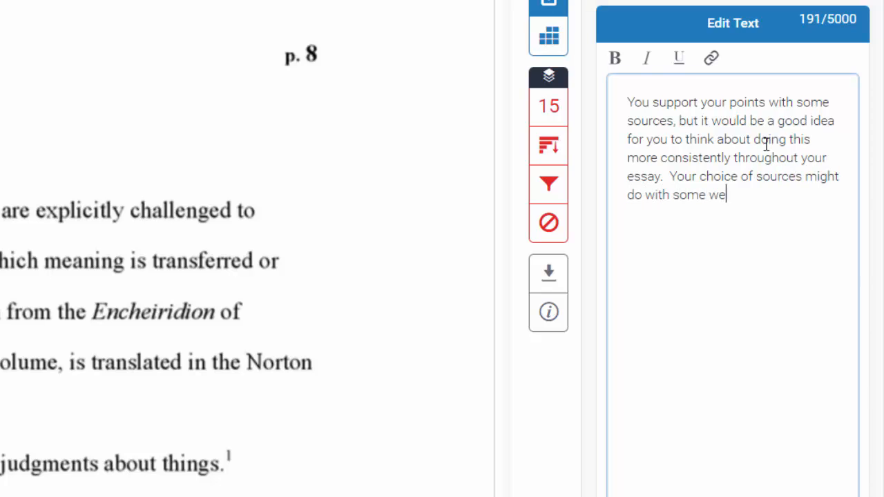
{"action": "key", "text": "BackSpace"}
{"action": "type", "text": "ork as well"}
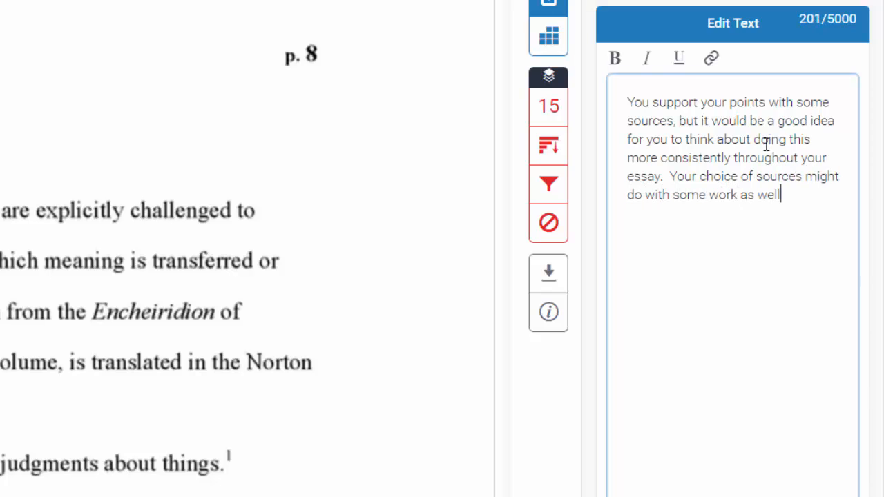
{"action": "type", "text": " - it is important to remember than"}
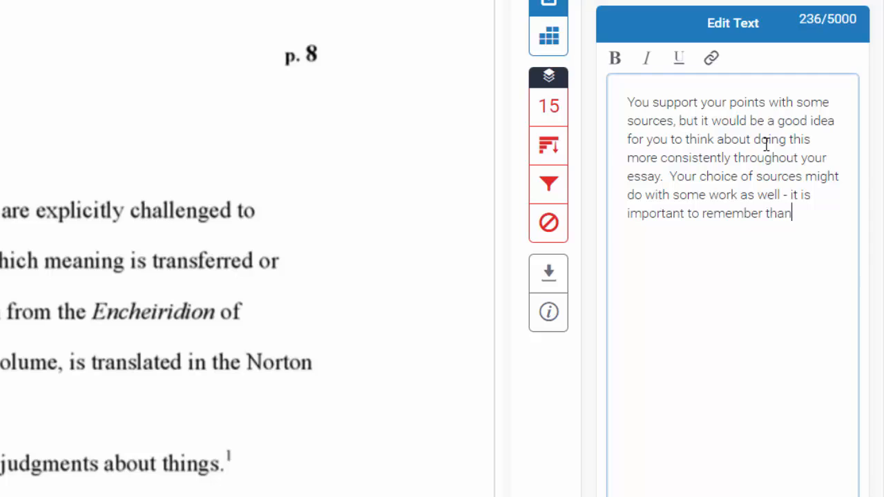
{"action": "type", "text": " the sources you use need to b"}
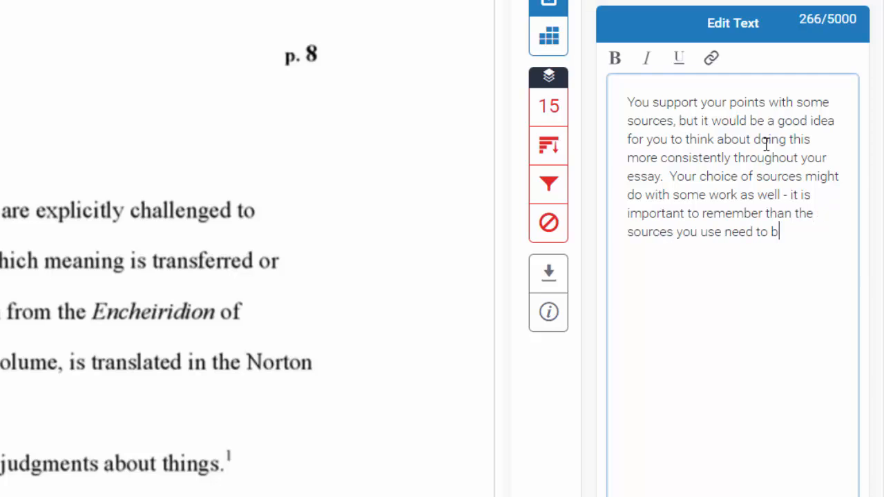
{"action": "type", "text": "e appropriate to the "}
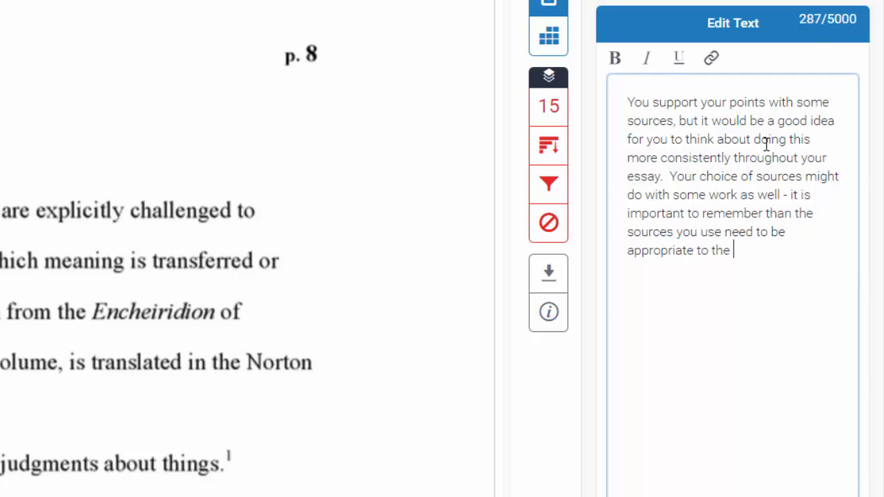
{"action": "type", "text": "level of study.  Remember "}
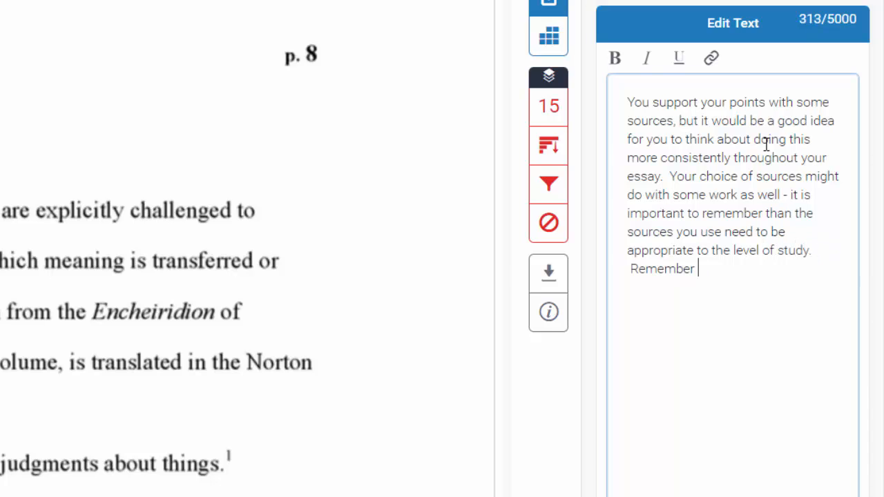
Add a reminder that academic referencing conventions are expected to be used consistently and accurately throughout all the student's work.
{"action": "type", "text": "as well, that you are expected to"}
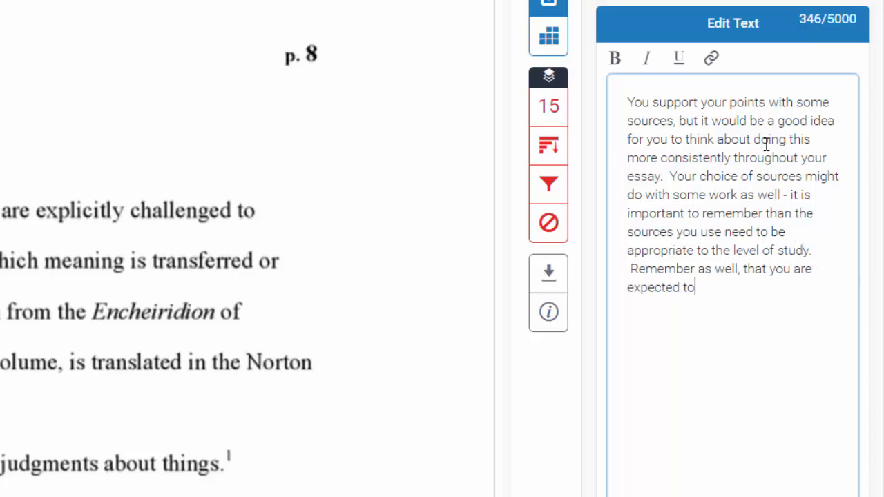
{"action": "type", "text": " be able to use academic referencing c"}
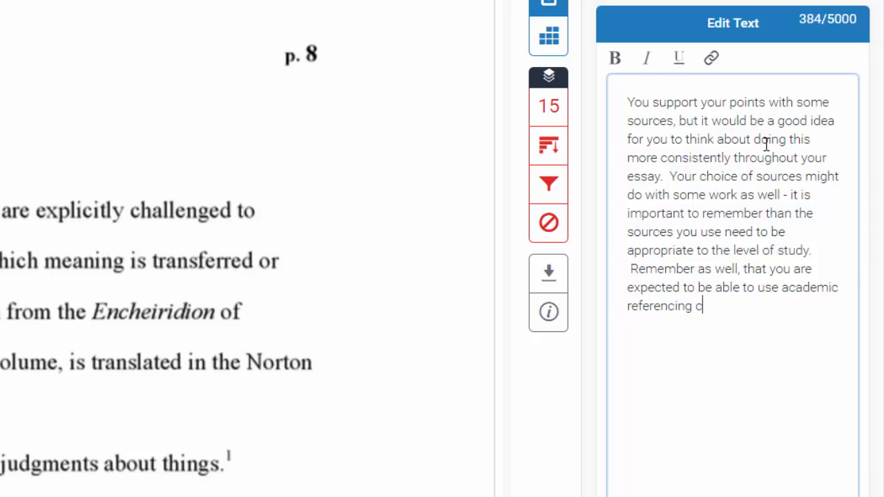
{"action": "type", "text": "onventions consistently and accurately"}
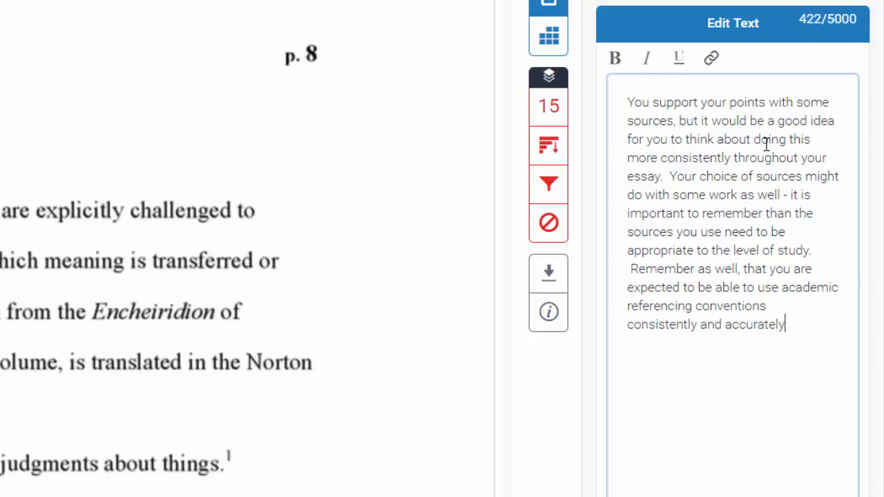
{"action": "type", "text": " throughout all your work"}
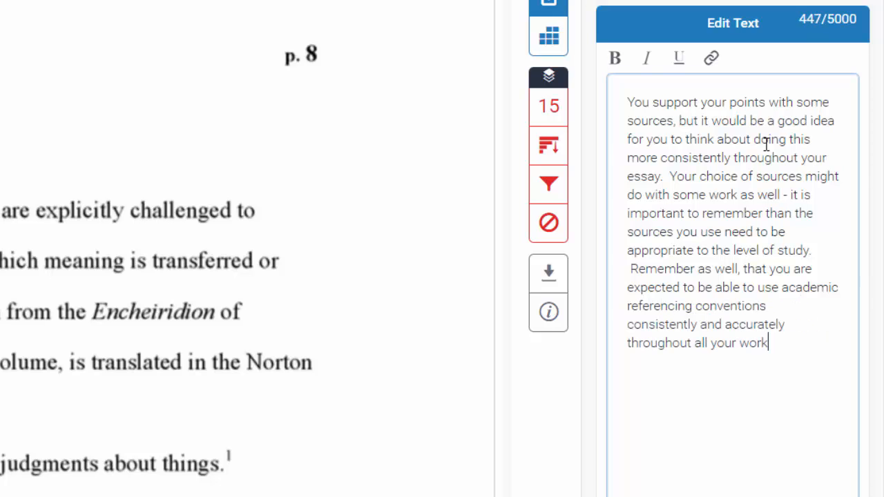
Finish the comment by advising more attention to Harvard conventions and seeking support if still a little unsure, and leave text editing.
{"action": "type", "text": " - so it is worth paying more "}
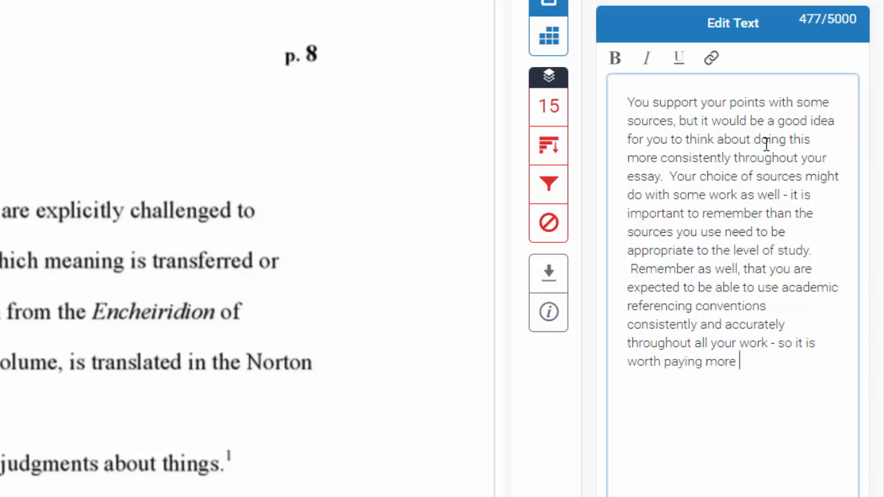
{"action": "type", "text": "attention to your use of Harvard conventiuuon"}
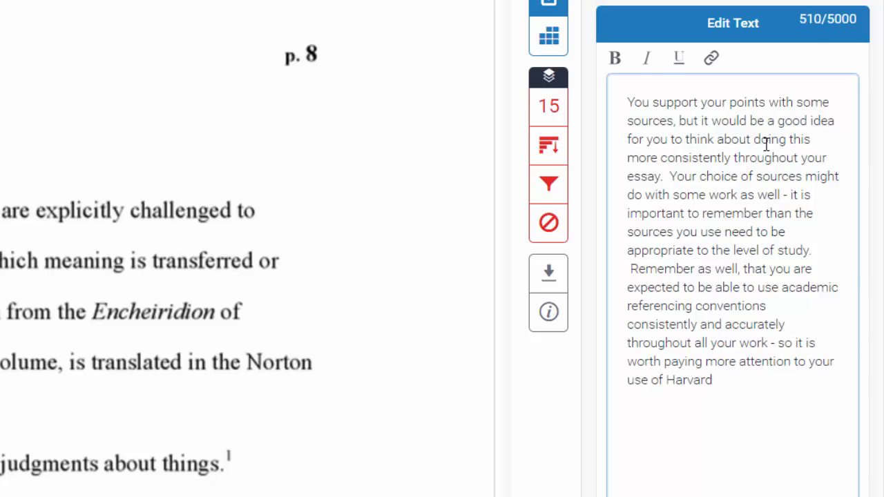
{"action": "key", "text": "BackSpace"}
{"action": "key", "text": "BackSpace"}
{"action": "key", "text": "BackSpace"}
{"action": "key", "text": "BackSpace"}
{"action": "type", "text": "ons, and "}
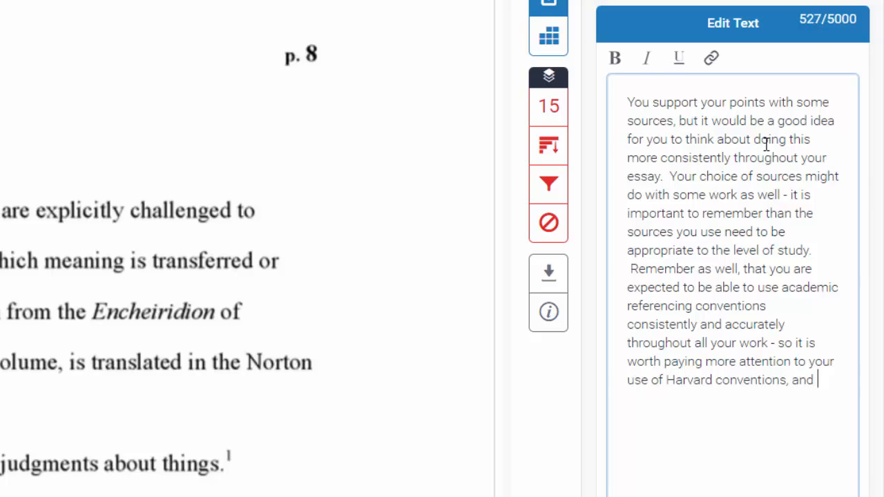
{"action": "type", "text": "seeking support if you are still a li"}
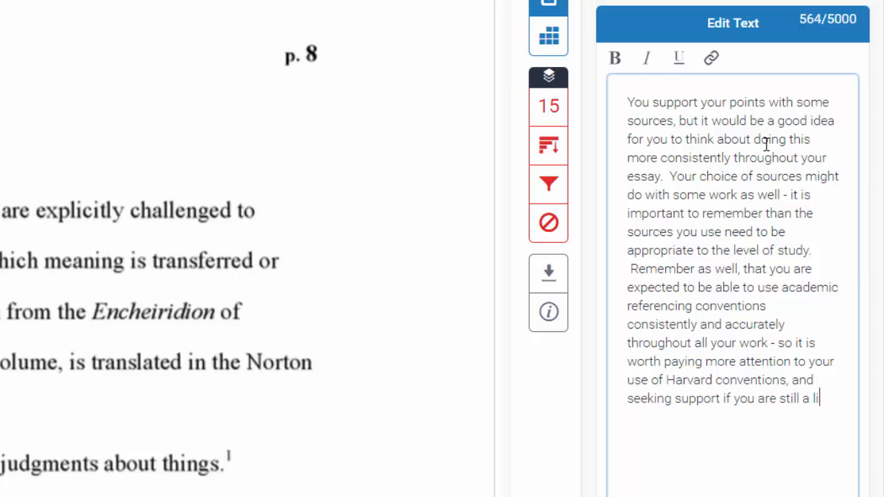
{"action": "type", "text": "ttle unsure about it."}
{"action": "key", "text": "Return"}
{"action": "key", "text": "Return"}
{"action": "key", "text": "Escape"}
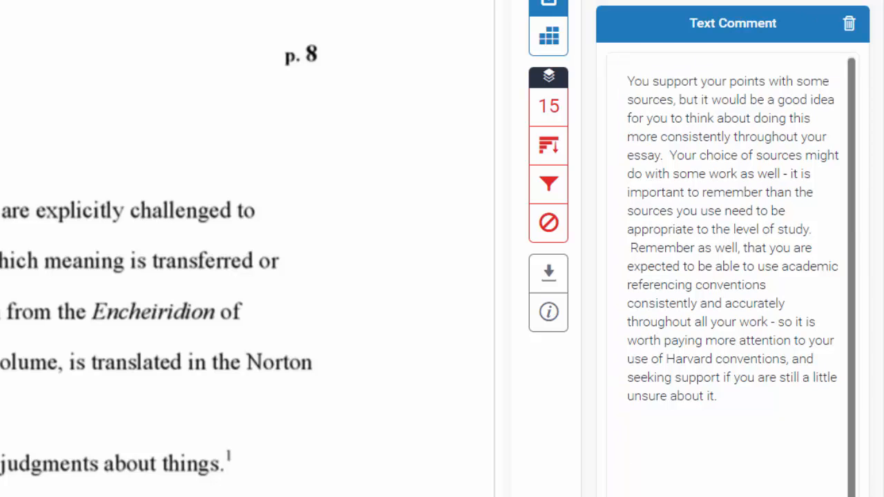
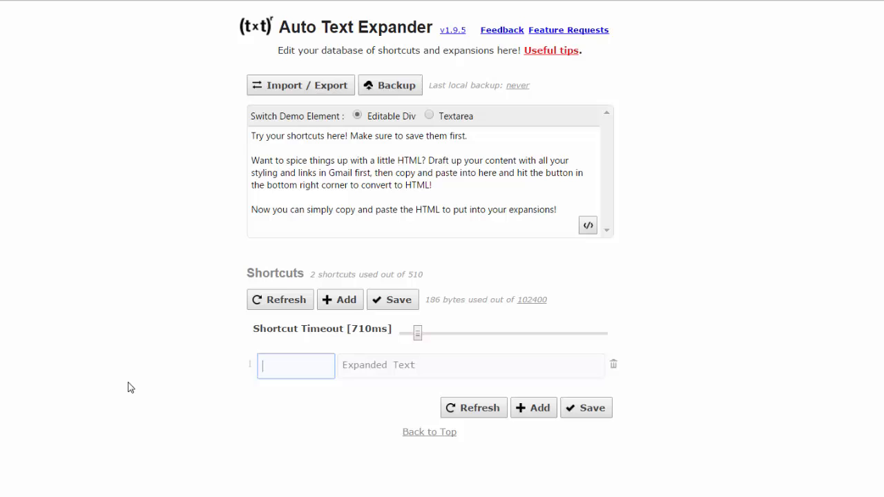
Define the shortcut 1src with the placeholder expansion First.
{"action": "type", "text": "src"}
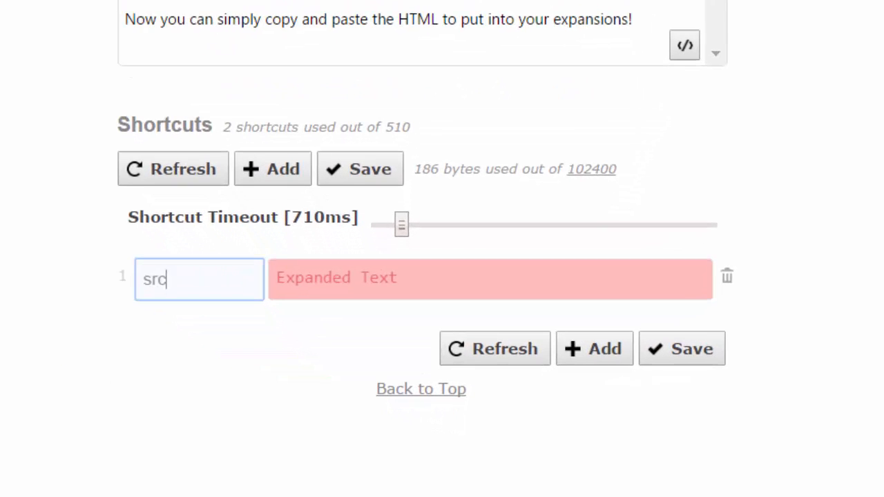
{"action": "key", "text": "Left"}
{"action": "key", "text": "Left"}
{"action": "key", "text": "Left"}
{"action": "type", "text": "1"}
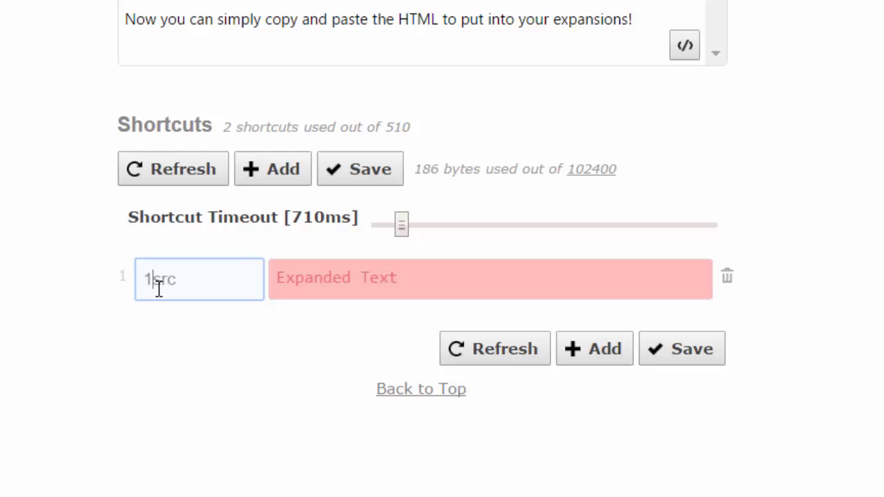
{"action": "left_click", "coordinate": [370, 290]}
{"action": "type", "text": "First"}
Add a shortcut 21src with the placeholder expansion 2.1.
{"action": "left_click", "coordinate": [599, 353]}
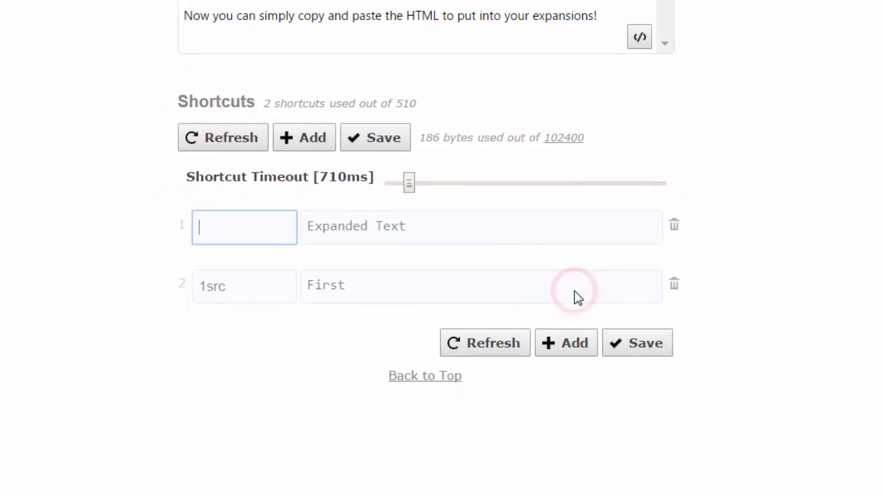
{"action": "type", "text": "21src"}
{"action": "left_click", "coordinate": [380, 229]}
{"action": "type", "text": "2.1"}
Add another shortcut 22src with the placeholder expansion 2.2.
{"action": "left_click", "coordinate": [573, 343]}
{"action": "type", "text": "33"}
{"action": "key", "text": "BackSpace"}
{"action": "key", "text": "BackSpace"}
{"action": "type", "text": "22src"}
{"action": "left_click", "coordinate": [410, 224]}
{"action": "type", "text": "2.2"}
Add the shortcuts 3src with the expansion 3rd and fsrc with the expansion Fail.
{"action": "left_click", "coordinate": [309, 133]}
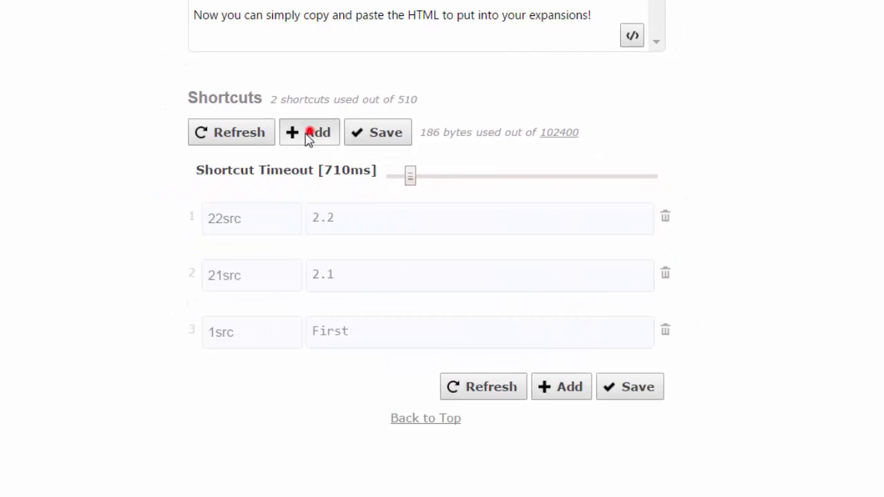
{"action": "type", "text": "3src"}
{"action": "left_click", "coordinate": [357, 217]}
{"action": "type", "text": "3rd"}
{"action": "left_click", "coordinate": [296, 131]}
{"action": "type", "text": "fsrc"}
{"action": "left_click", "coordinate": [342, 220]}
{"action": "type", "text": "Fail"}
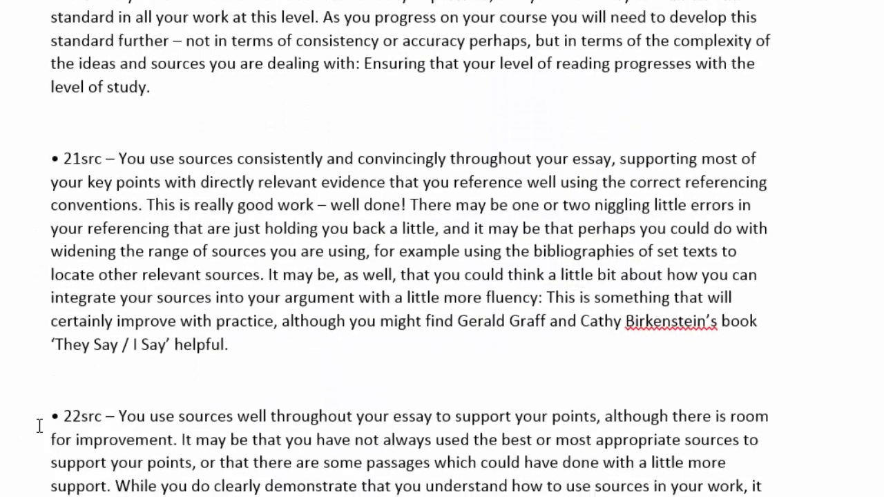
Look through the prepared comments in Word and transfer the 1src comment and its label into a shortcut.
{"action": "scroll", "coordinate": [39, 426], "scroll_direction": "down", "scroll_amount": 7}
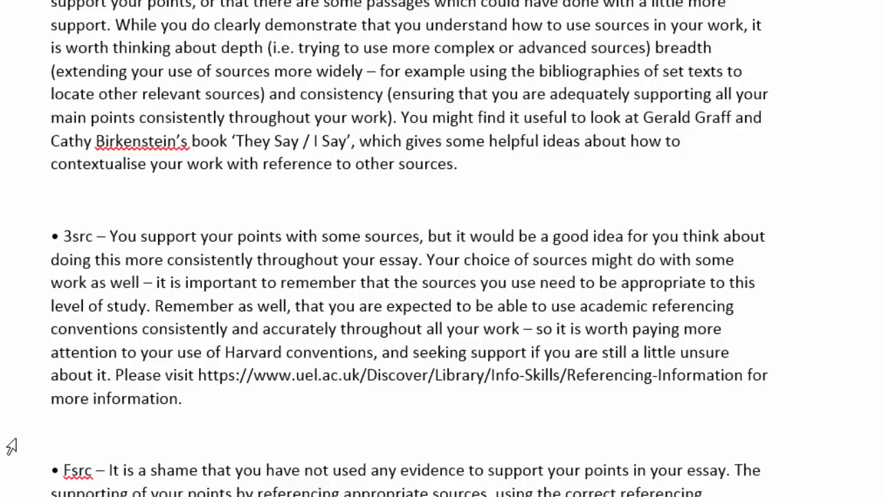
{"action": "scroll", "coordinate": [12, 448], "scroll_direction": "up", "scroll_amount": 8}
{"action": "left_click_drag", "start_coordinate": [182, 192], "coordinate": [180, 33]}
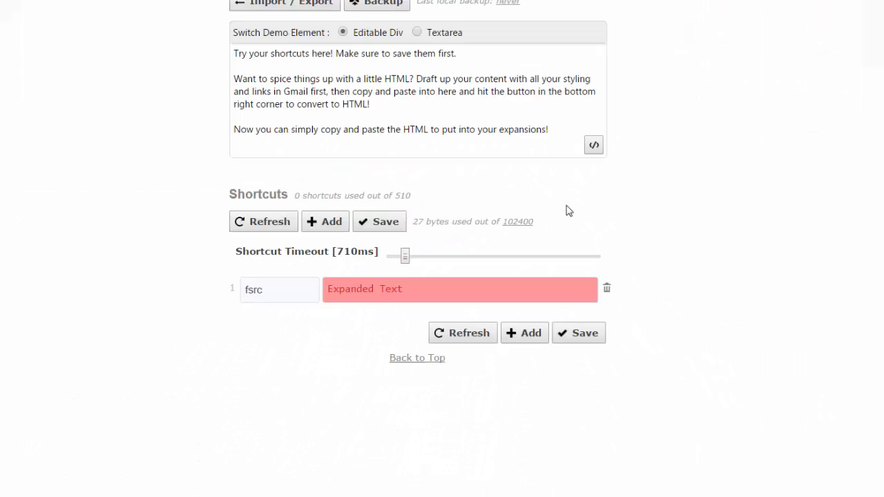
{"action": "left_click", "coordinate": [381, 294]}
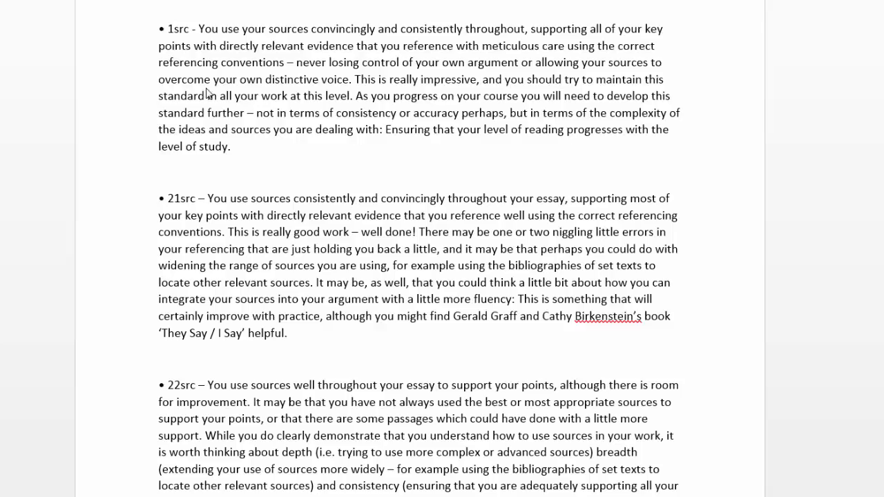
{"action": "left_click_drag", "start_coordinate": [189, 28], "coordinate": [170, 29]}
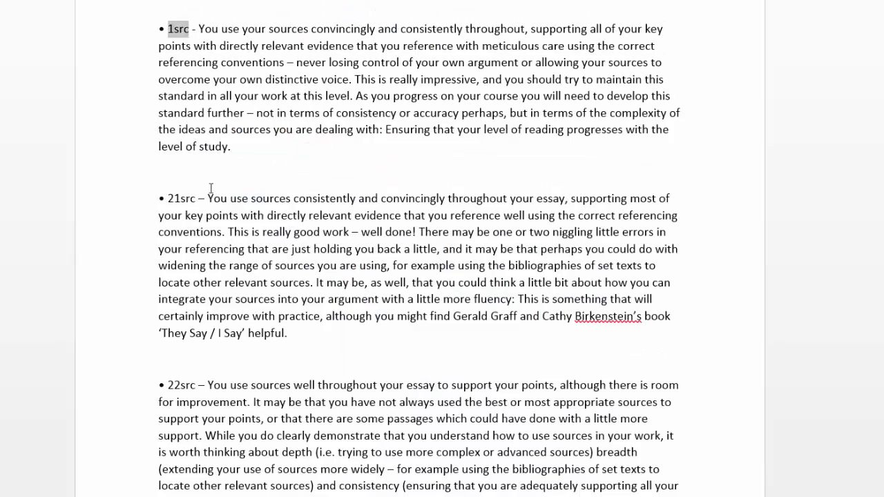
Transfer the 21src and 22src comments with their labels from the Word document into shortcuts.
{"action": "left_click_drag", "start_coordinate": [207, 199], "coordinate": [291, 334]}
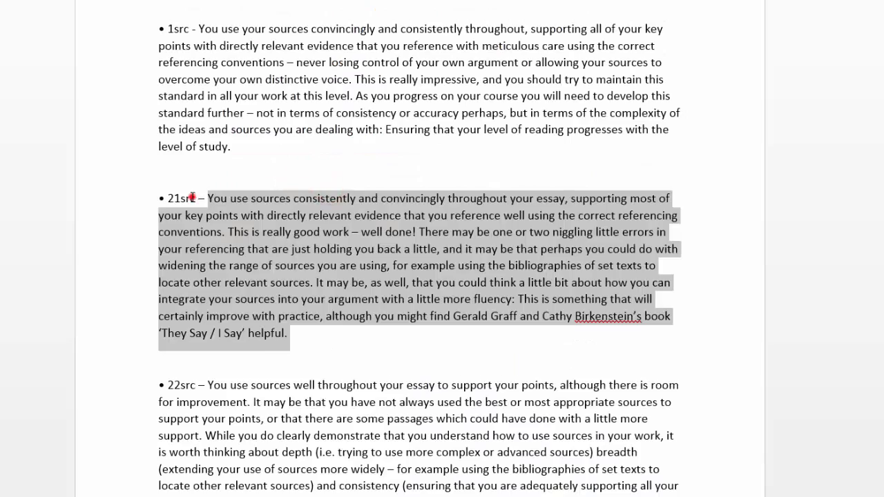
{"action": "left_click_drag", "start_coordinate": [197, 199], "coordinate": [168, 199]}
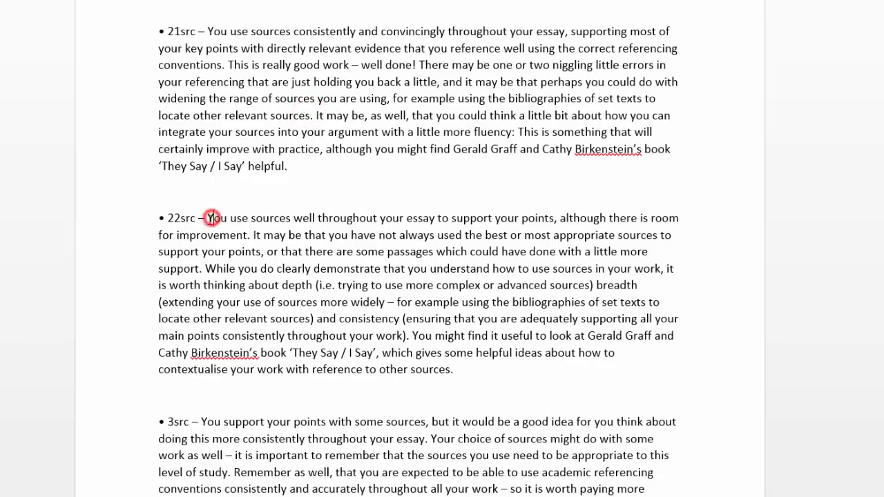
{"action": "left_click_drag", "start_coordinate": [230, 272], "coordinate": [450, 380]}
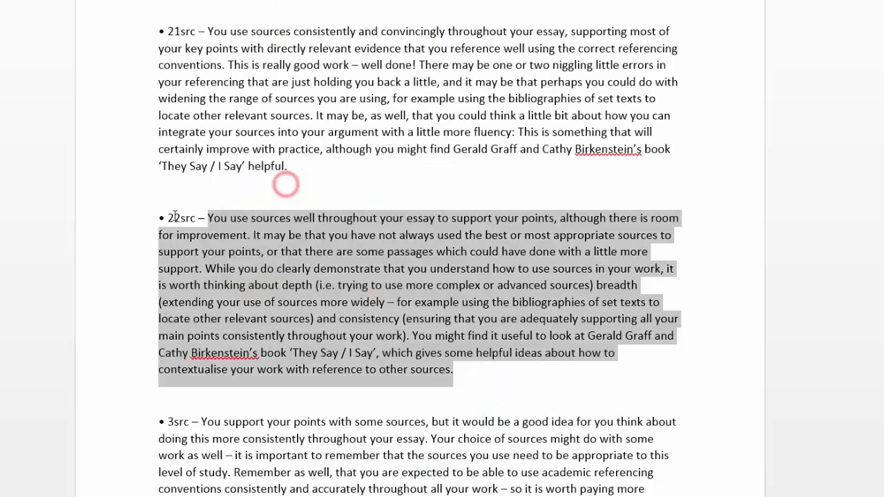
{"action": "left_click_drag", "start_coordinate": [196, 164], "coordinate": [166, 163]}
Transfer the 3src and Fsrc comments with their labels into shortcuts and save the shortcut list in Auto Text Expander.
{"action": "left_click_drag", "start_coordinate": [254, 373], "coordinate": [201, 256]}
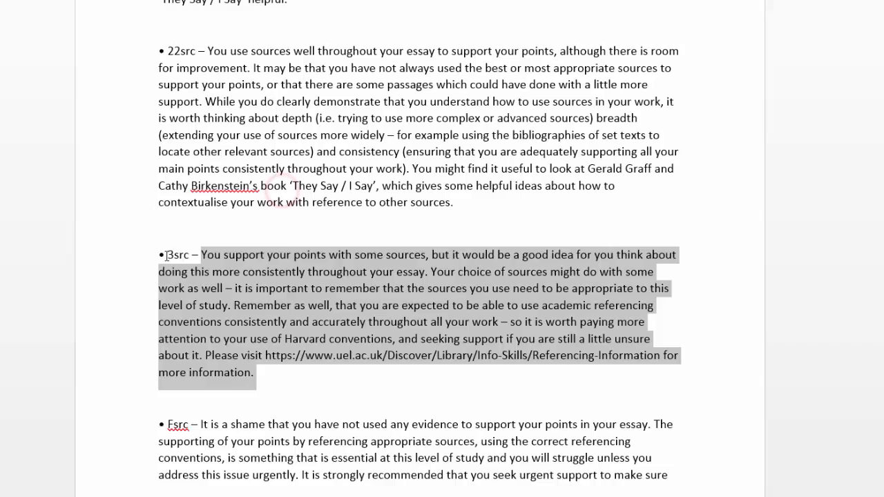
{"action": "left_click_drag", "start_coordinate": [189, 255], "coordinate": [168, 255]}
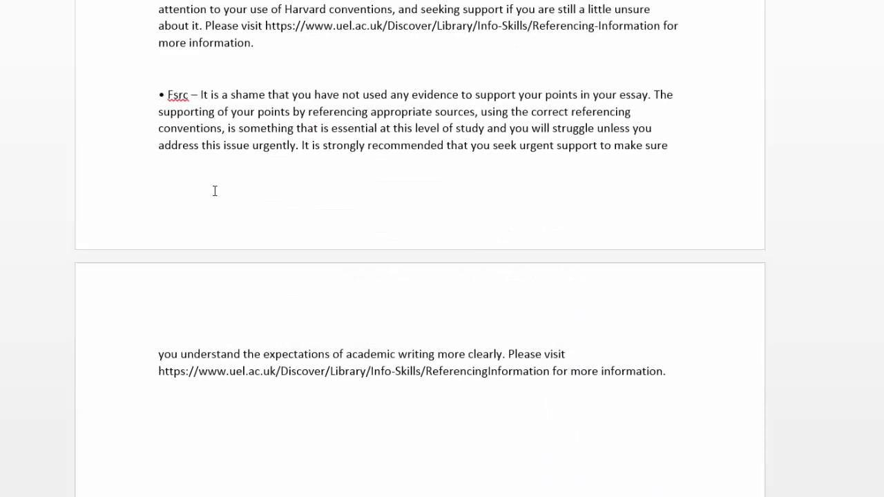
{"action": "left_click_drag", "start_coordinate": [200, 90], "coordinate": [644, 367]}
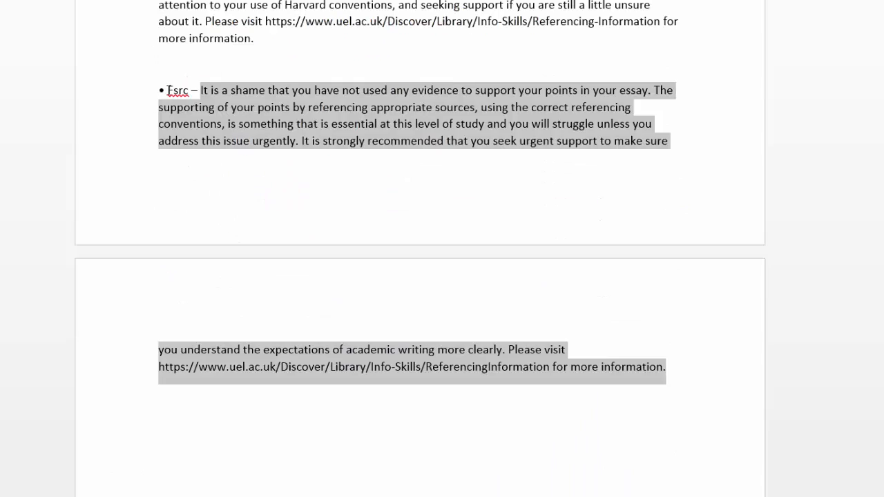
{"action": "key", "text": "alt+Tab"}
{"action": "left_click", "coordinate": [364, 118]}
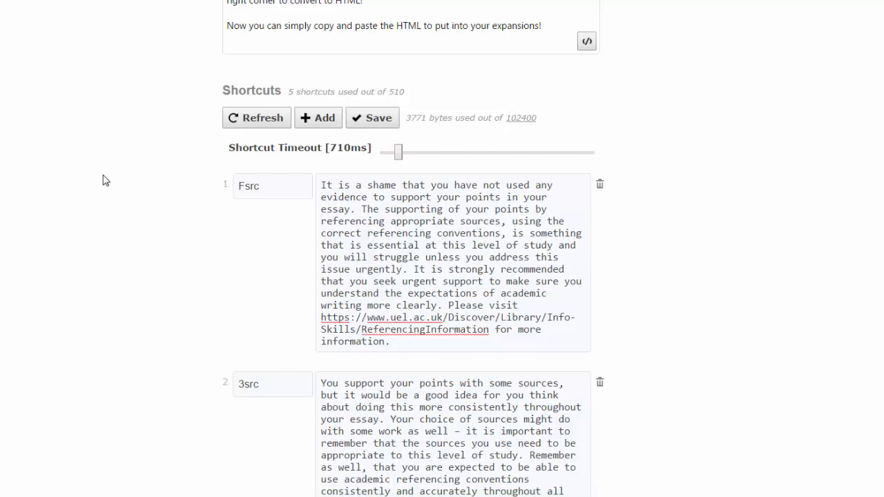
Copy all the shortcuts' JSON from Import / Export and paste it into a blank Word document.
{"action": "scroll", "coordinate": [104, 180], "scroll_direction": "up", "scroll_amount": 2}
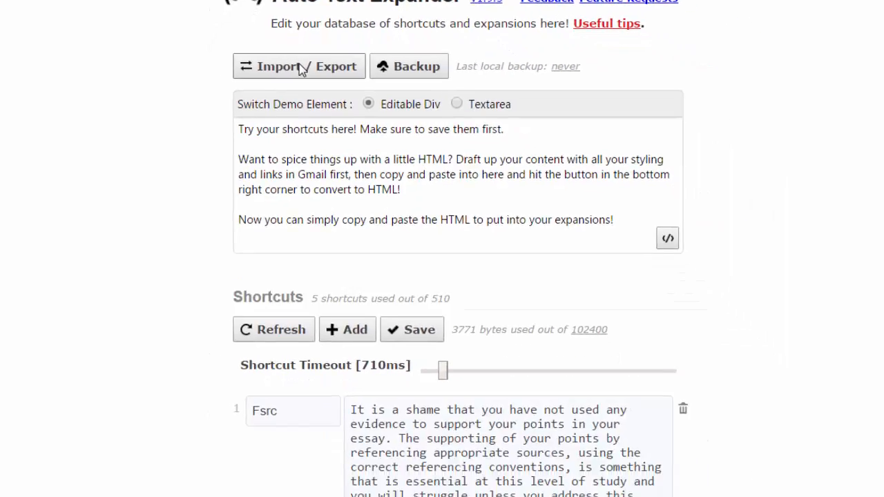
{"action": "left_click", "coordinate": [301, 69]}
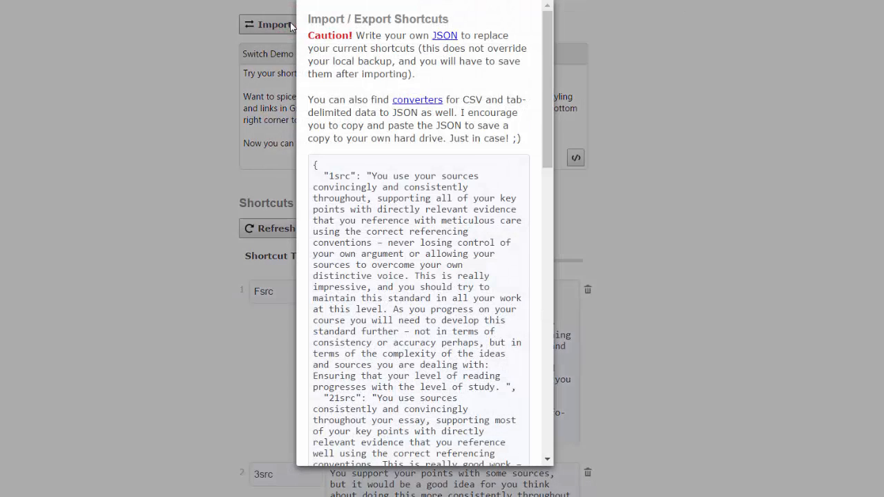
{"action": "left_click_drag", "start_coordinate": [548, 145], "coordinate": [548, 201]}
{"action": "key", "text": "ctrl+a"}
{"action": "right_click", "coordinate": [429, 163]}
{"action": "left_click", "coordinate": [474, 193]}
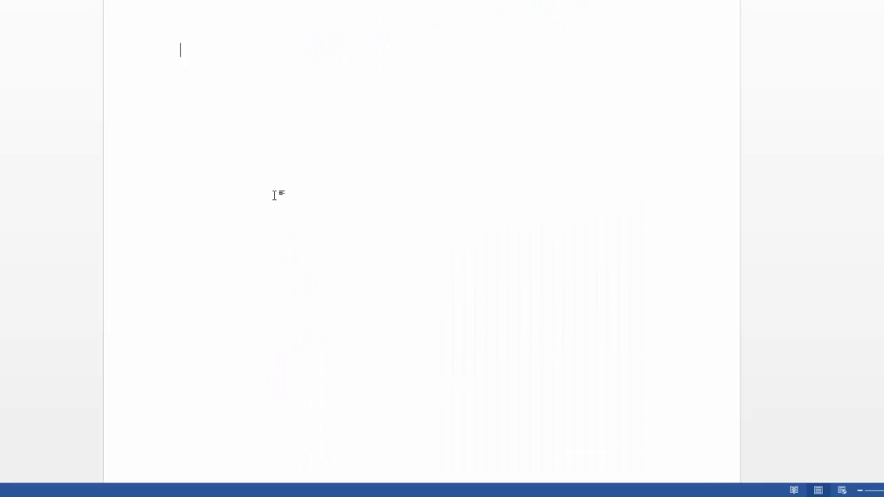
{"action": "key", "text": "ctrl+v"}
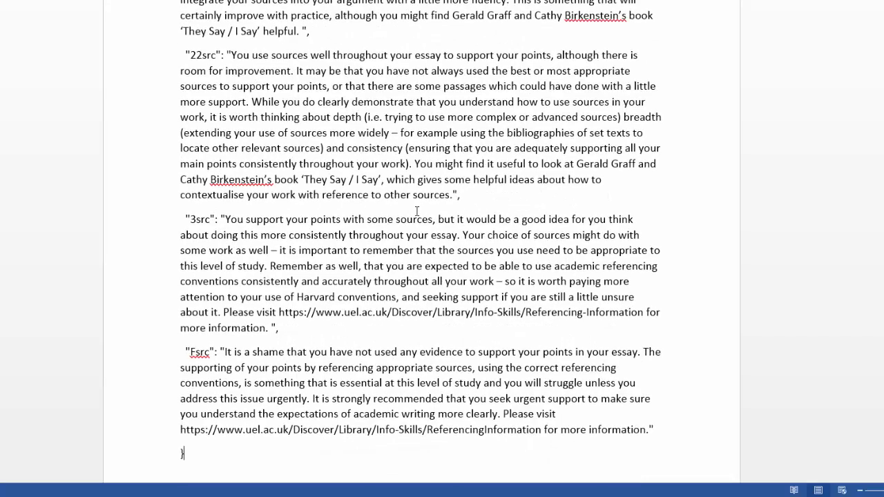
{"action": "scroll", "coordinate": [417, 211], "scroll_direction": "up", "scroll_amount": 7}
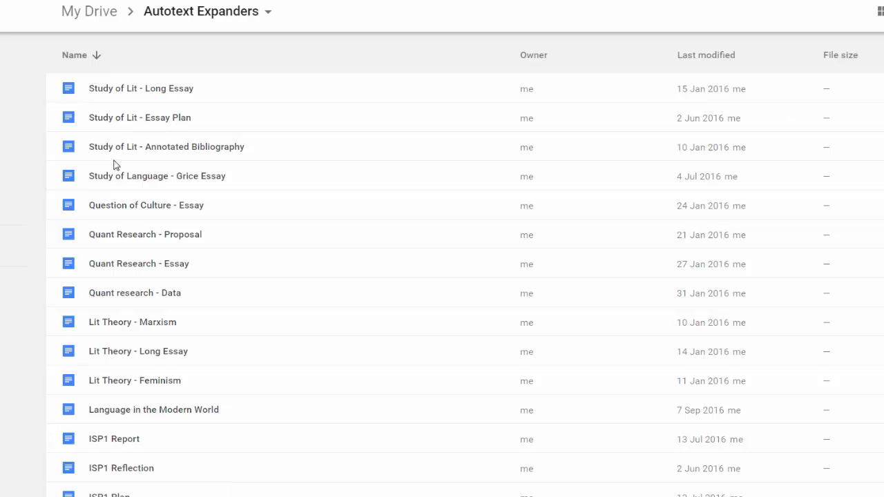
Open Study of Lit - Annotated Bibliography from the Autotext Expanders folder in Google Drive and copy its entire contents.
{"action": "left_click", "coordinate": [123, 149]}
{"action": "double_click", "coordinate": [122, 149]}
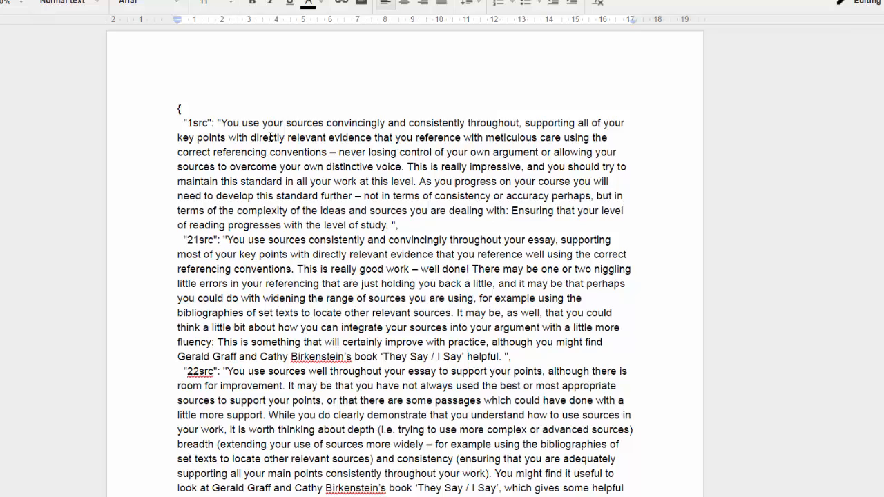
{"action": "key", "text": "ctrl+a"}
{"action": "right_click", "coordinate": [270, 138]}
{"action": "left_click", "coordinate": [296, 168]}
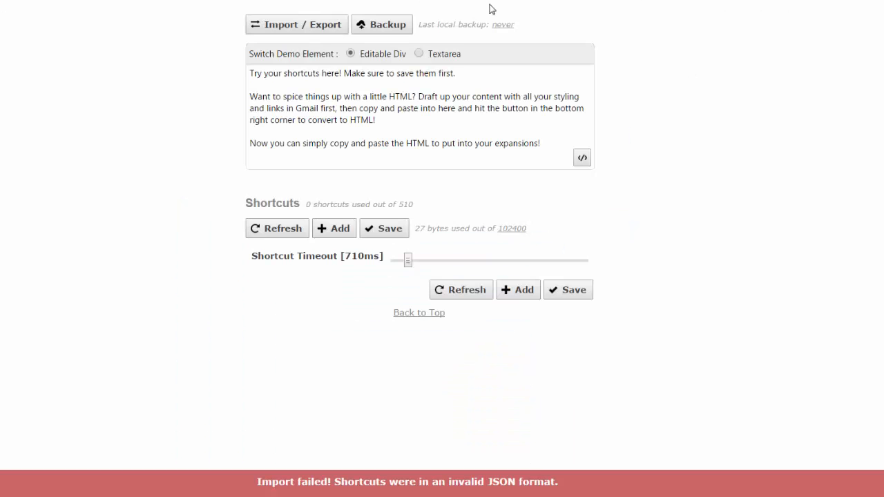
Import the copied JSON into Auto Text Expander in place of the empty set and save the imported shortcuts.
{"action": "left_click", "coordinate": [300, 24]}
{"action": "left_click", "coordinate": [339, 166]}
{"action": "key", "text": "ctrl+a"}
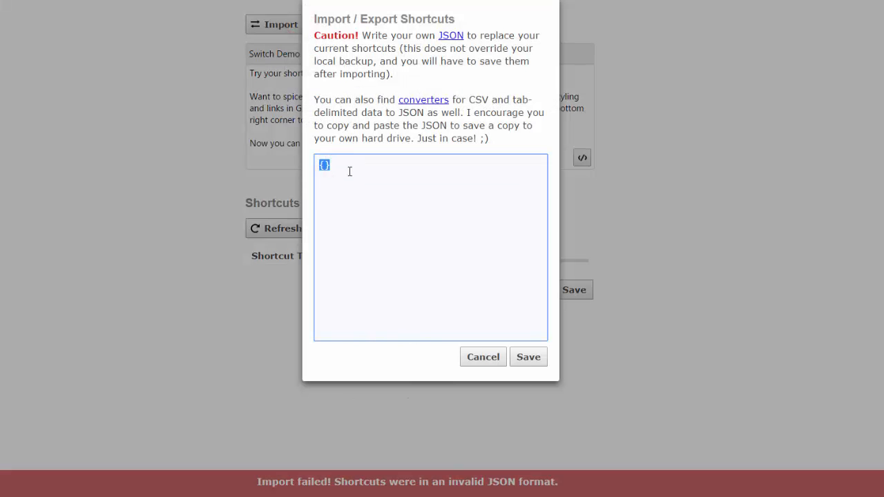
{"action": "right_click", "coordinate": [349, 171]}
{"action": "left_click", "coordinate": [381, 215]}
{"action": "left_click", "coordinate": [517, 445]}
{"action": "scroll", "coordinate": [91, 235], "scroll_direction": "down", "scroll_amount": 10}
{"action": "scroll", "coordinate": [91, 234], "scroll_direction": "down", "scroll_amount": 1}
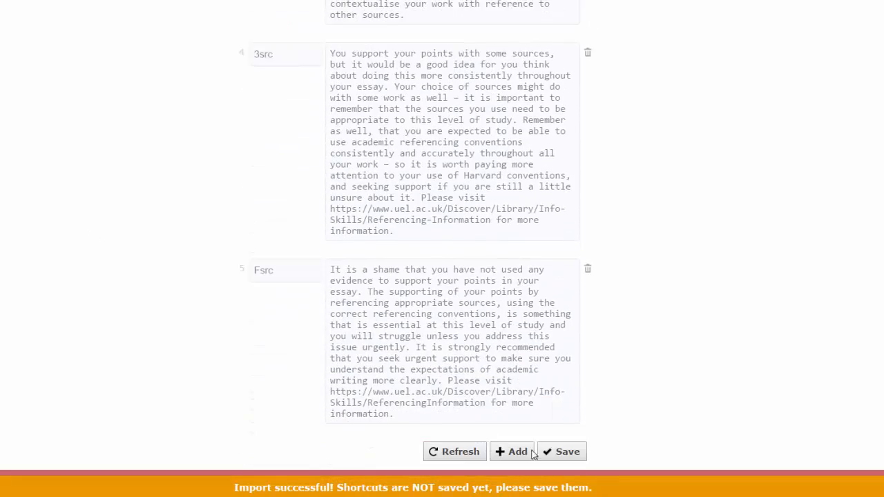
{"action": "left_click", "coordinate": [565, 452]}
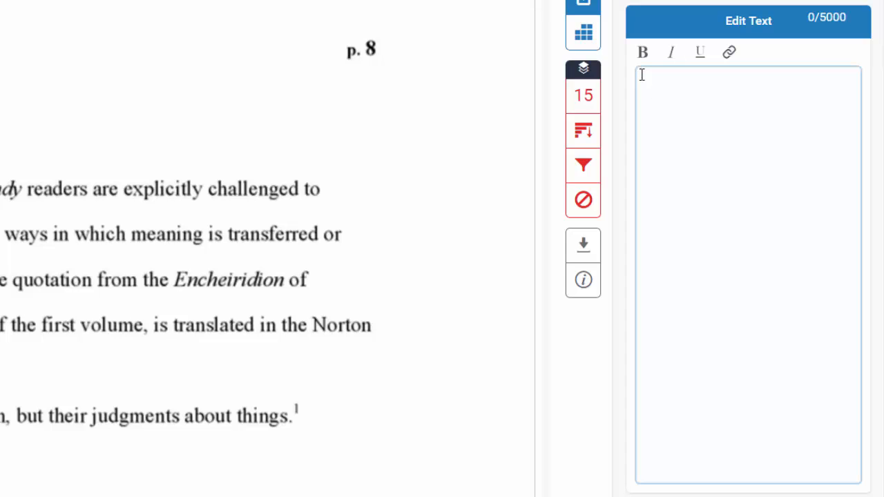
Fill the empty Turnitin text comment with the source-use feedback by expanding the 21src shortcut.
{"action": "type", "text": "21src"}
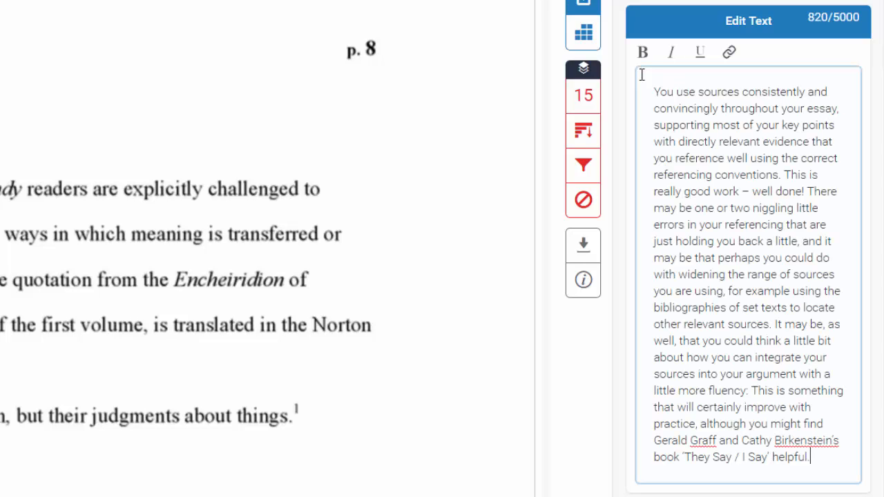